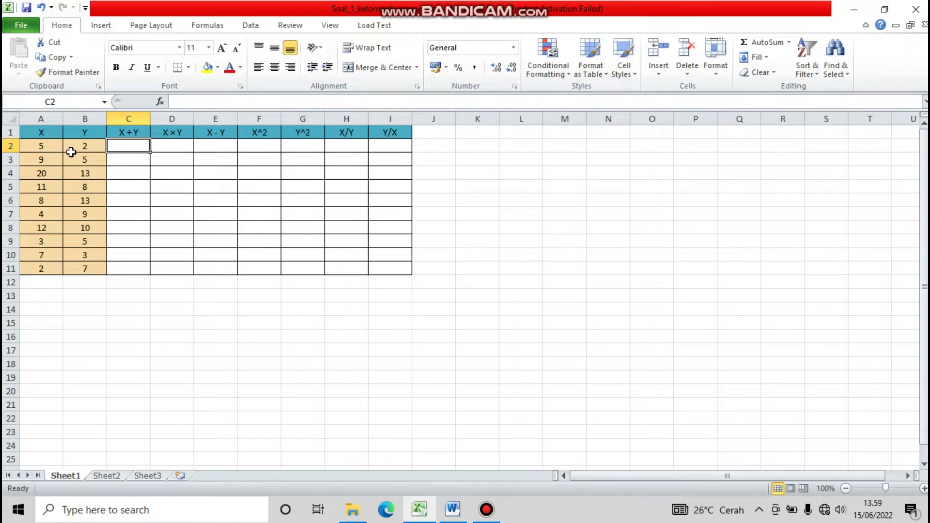
Calculate the X + Y column by entering =A2+B2 in C2 and filling the formula down to C11.
{"action": "double_click", "coordinate": [124, 146]}
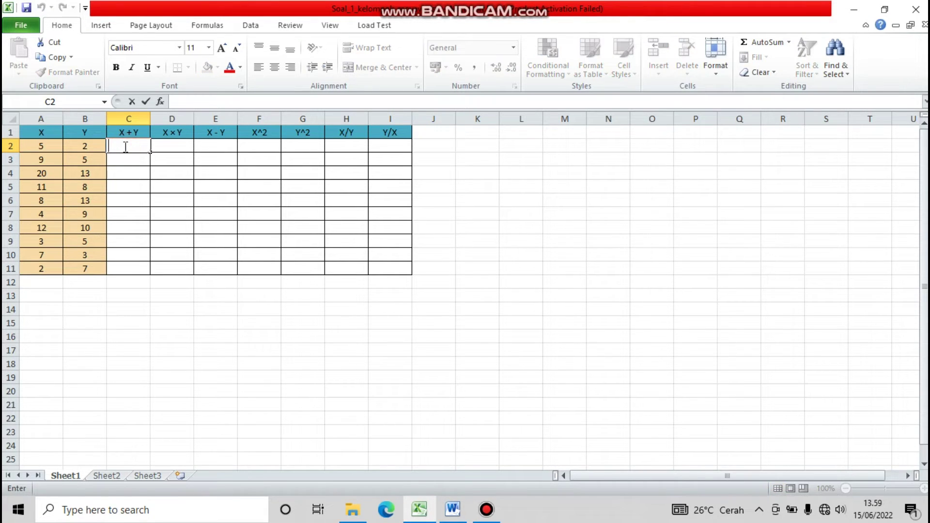
{"action": "type", "text": "="}
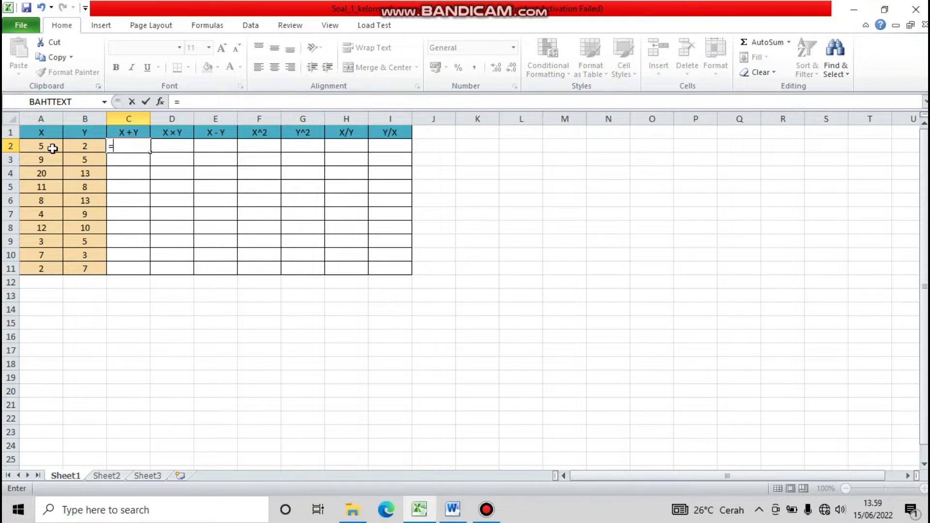
{"action": "left_click", "coordinate": [52, 148]}
{"action": "type", "text": "+"}
{"action": "left_click", "coordinate": [97, 147]}
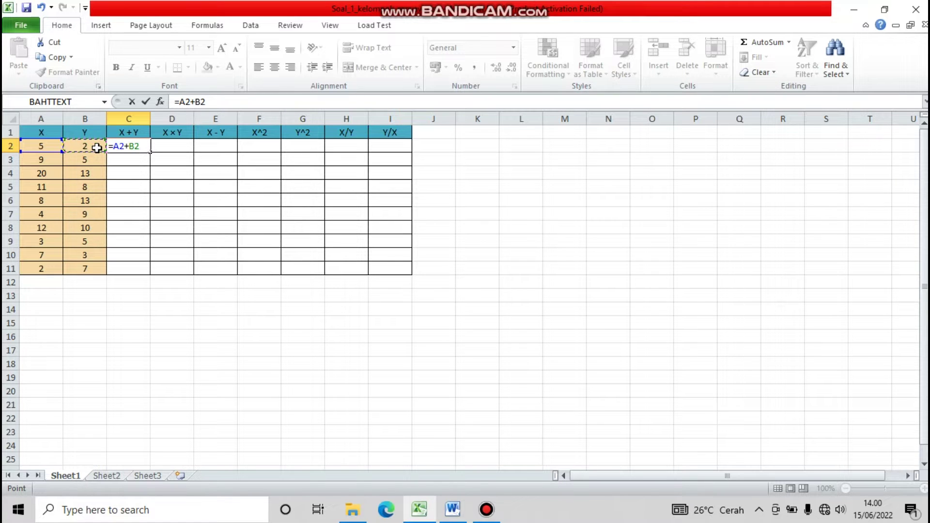
{"action": "key", "text": "Return"}
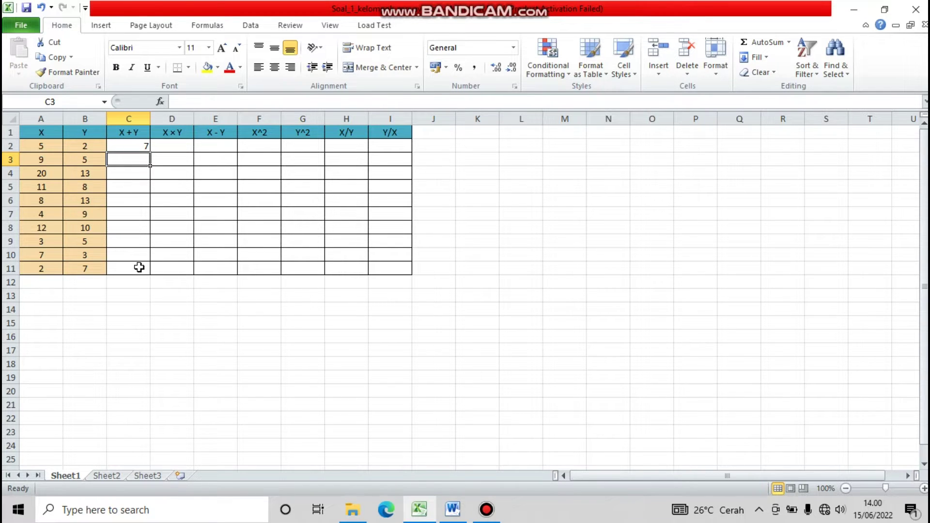
{"action": "left_click", "coordinate": [134, 146]}
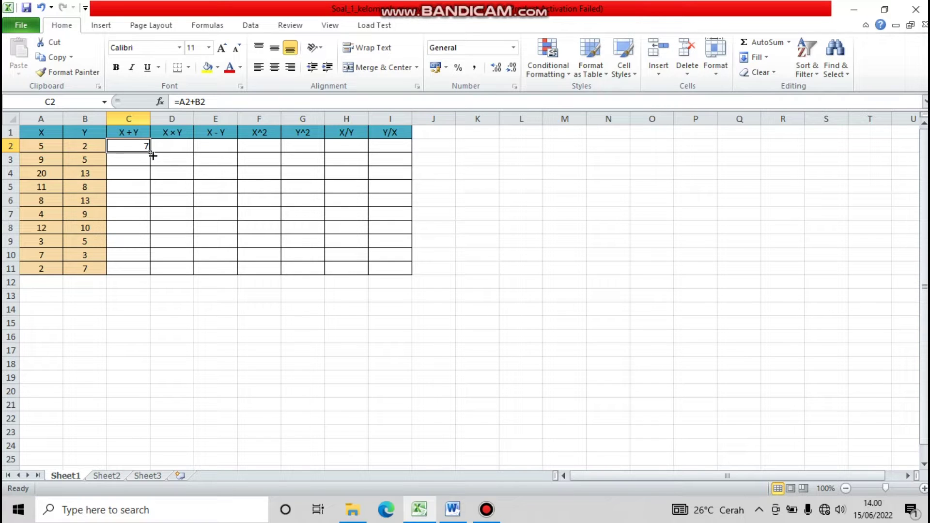
{"action": "left_click_drag", "start_coordinate": [151, 153], "coordinate": [153, 270]}
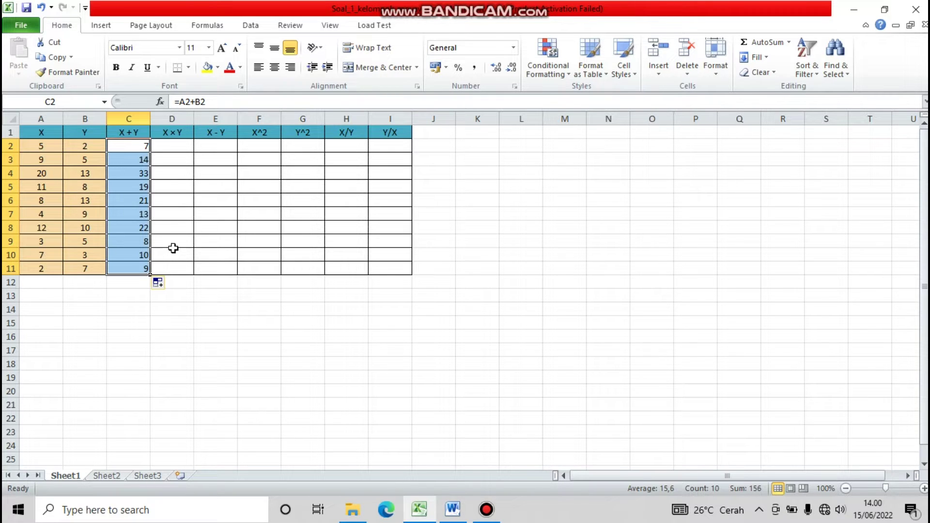
Calculate the X × Y column by entering =A2*B2 in D2 and filling the formula down to D11.
{"action": "double_click", "coordinate": [164, 145]}
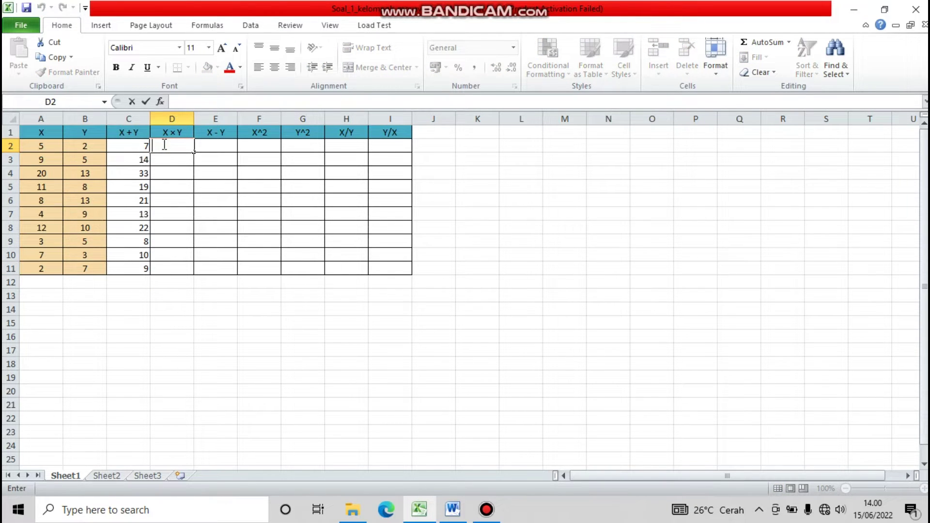
{"action": "type", "text": "="}
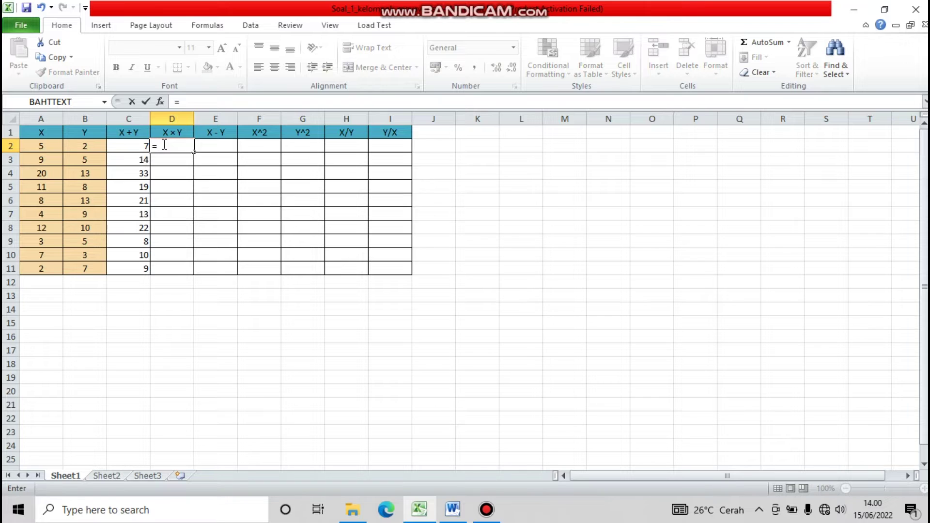
{"action": "left_click", "coordinate": [48, 147]}
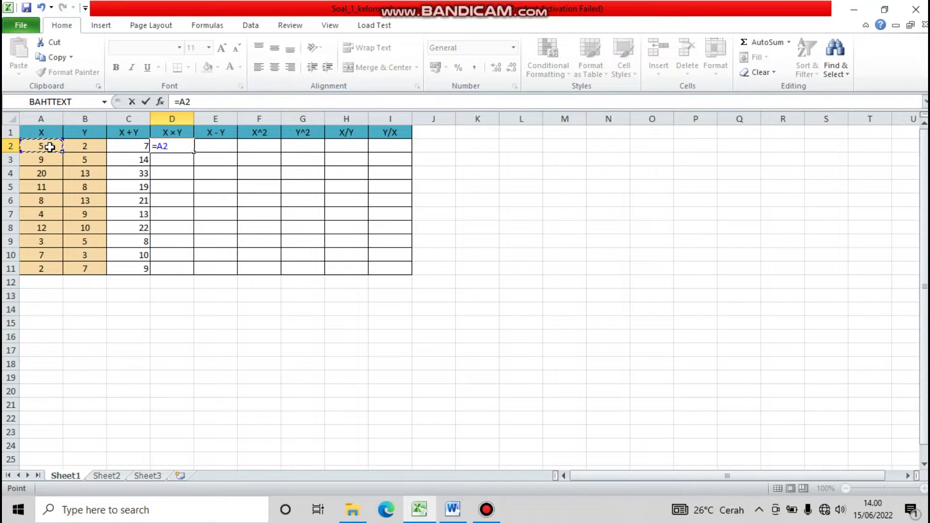
{"action": "type", "text": "*"}
{"action": "left_click", "coordinate": [97, 146]}
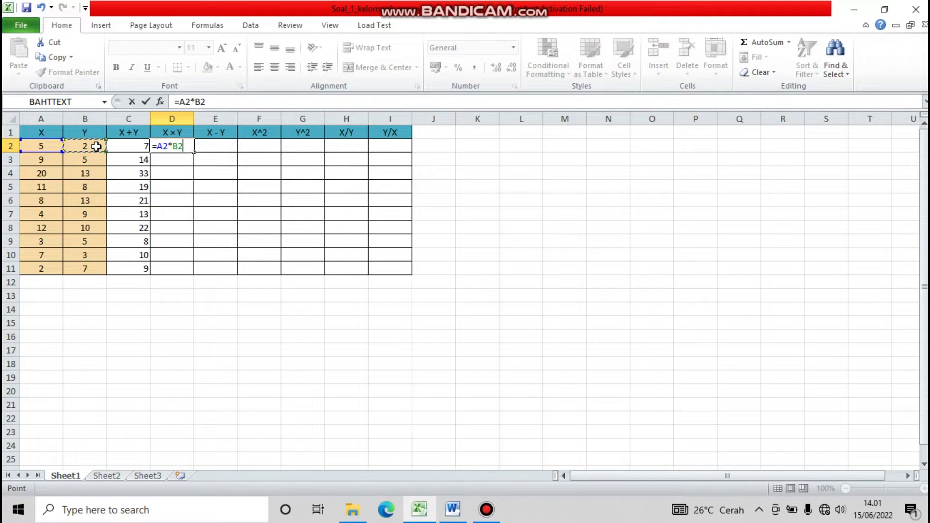
{"action": "key", "text": "Return"}
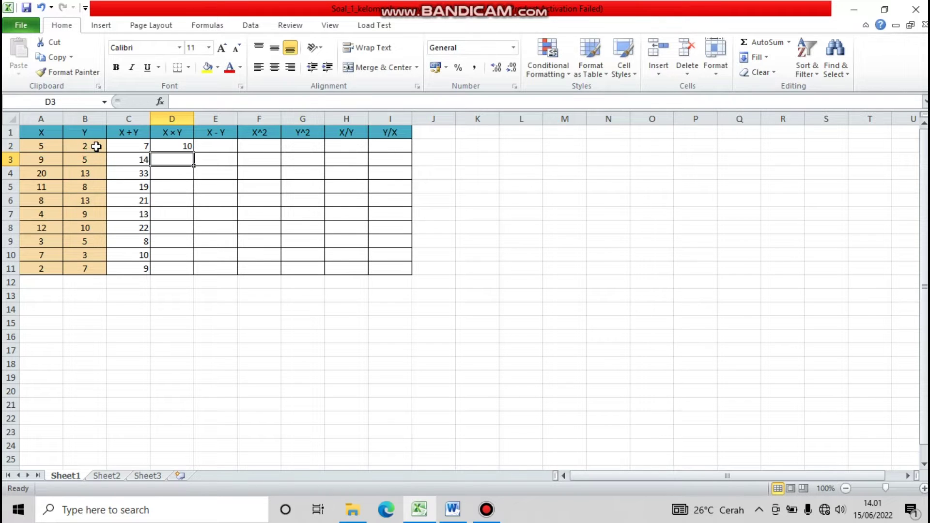
{"action": "left_click", "coordinate": [172, 147]}
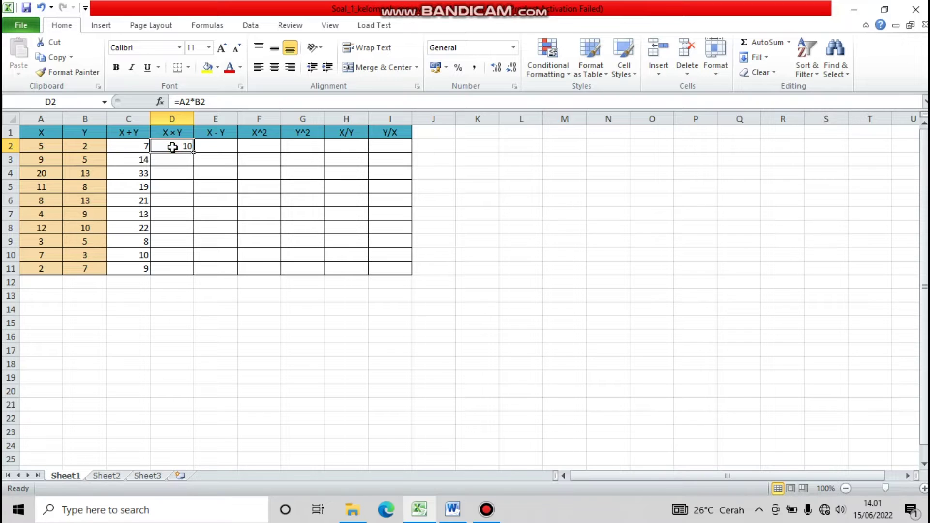
{"action": "left_click_drag", "start_coordinate": [195, 152], "coordinate": [194, 272]}
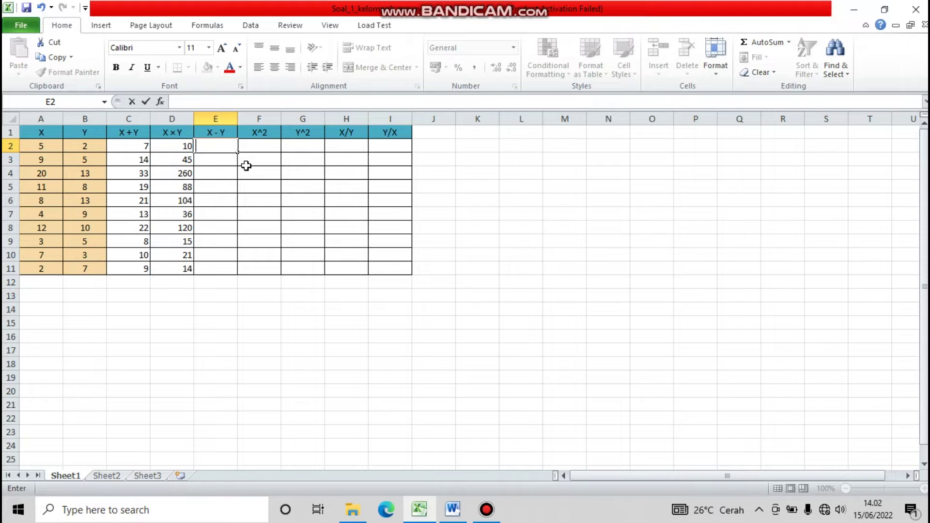
Calculate the X - Y column by entering =A2-B2 in E2 and filling the formula down to E11.
{"action": "left_click", "coordinate": [216, 146]}
{"action": "type", "text": "="}
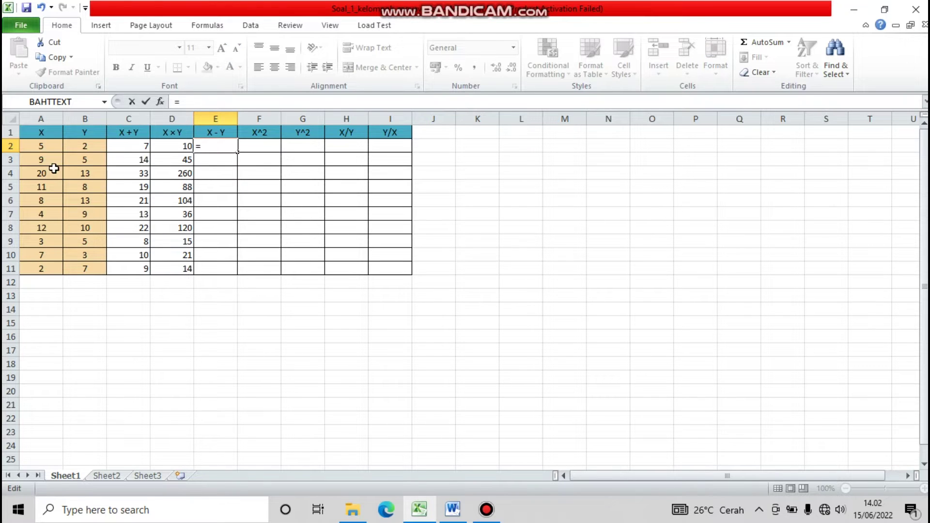
{"action": "left_click", "coordinate": [54, 146]}
{"action": "type", "text": "-"}
{"action": "left_click", "coordinate": [99, 145]}
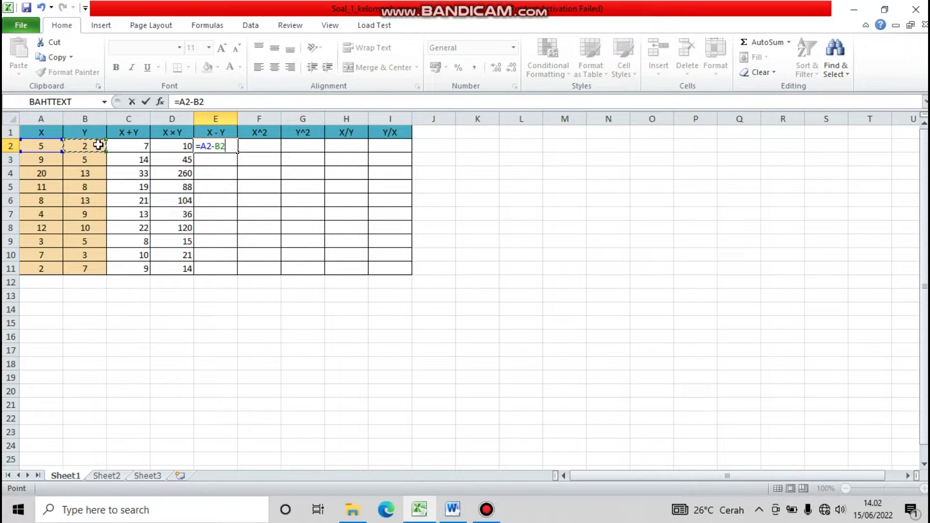
{"action": "key", "text": "Return"}
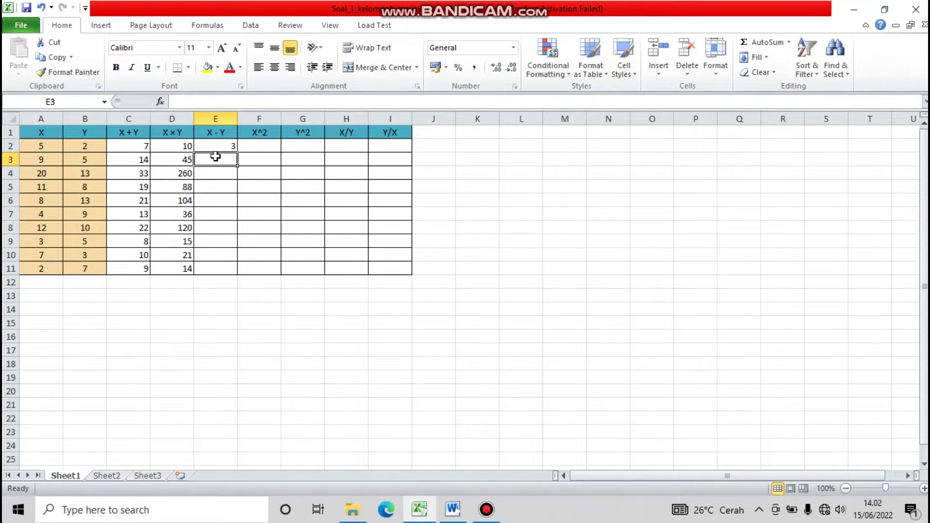
{"action": "left_click", "coordinate": [226, 148]}
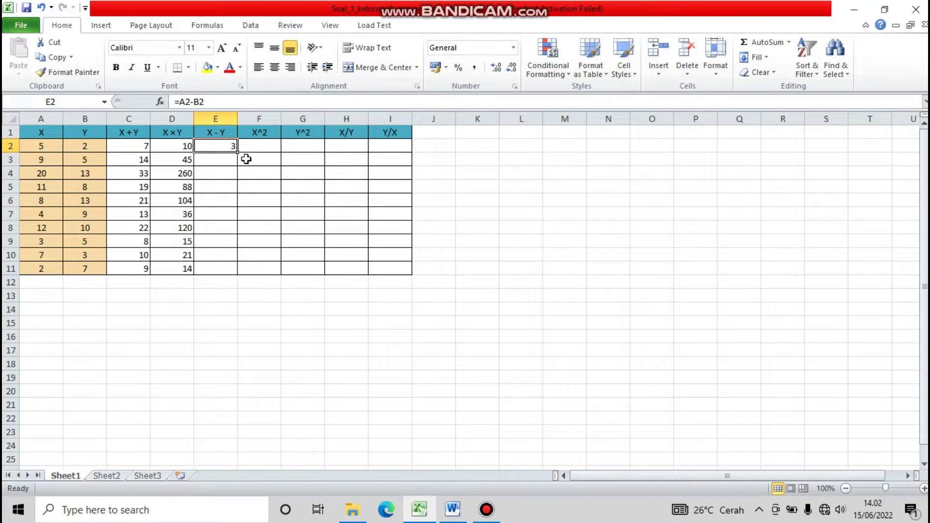
{"action": "left_click_drag", "start_coordinate": [237, 151], "coordinate": [235, 275]}
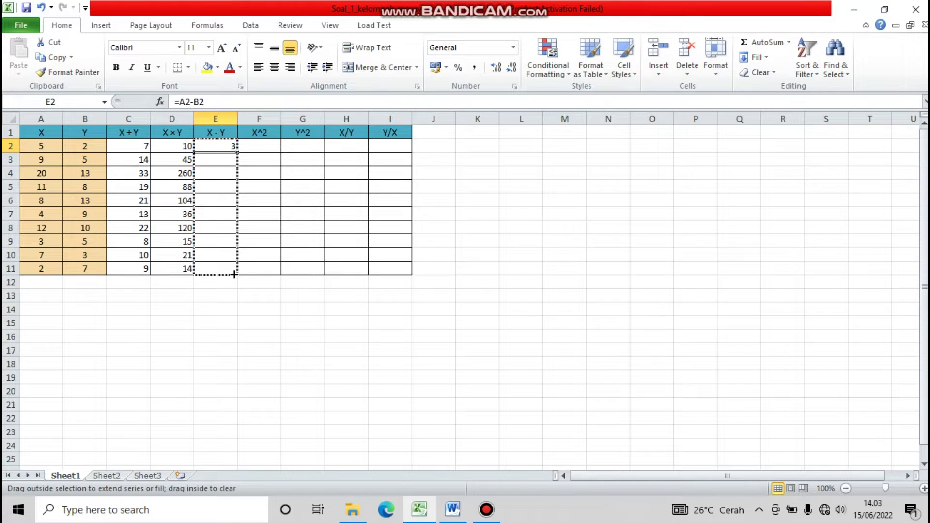
{"action": "left_click_drag", "start_coordinate": [234, 275], "coordinate": [235, 275]}
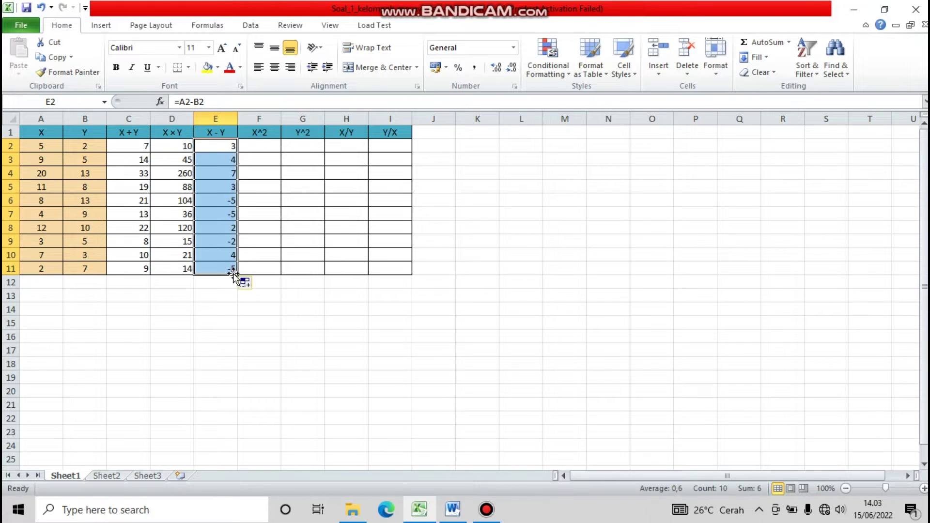
Calculate the X^2 column by entering =A2^2 in F2 and filling the formula down to F11.
{"action": "left_click", "coordinate": [259, 148]}
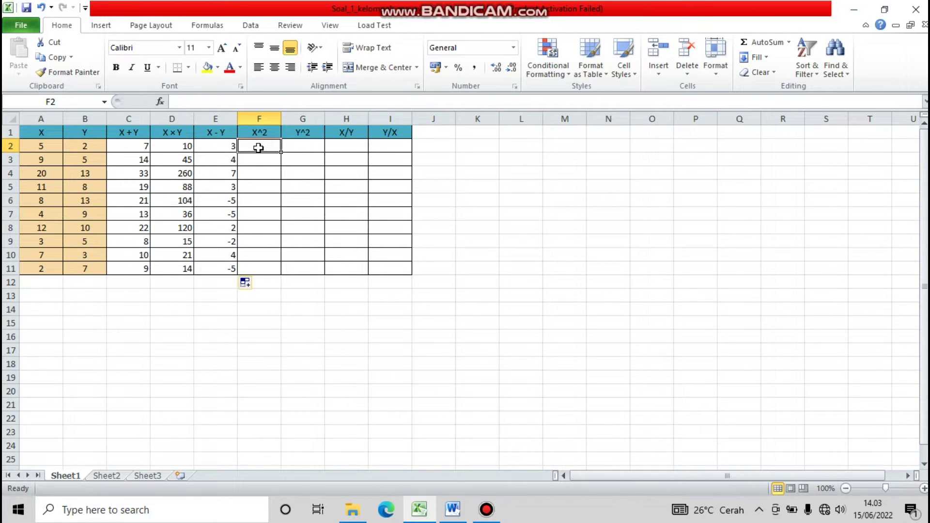
{"action": "type", "text": "="}
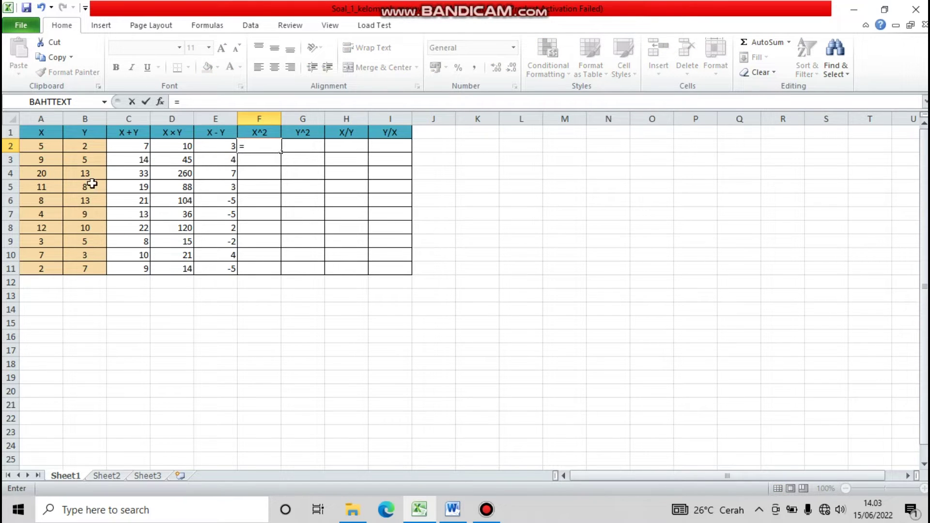
{"action": "left_click", "coordinate": [54, 146]}
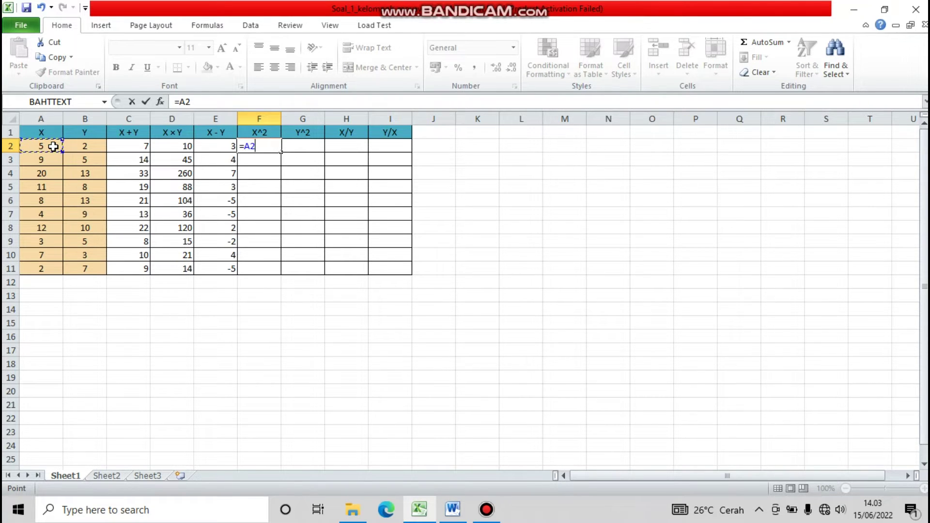
{"action": "type", "text": "^2"}
{"action": "key", "text": "Return"}
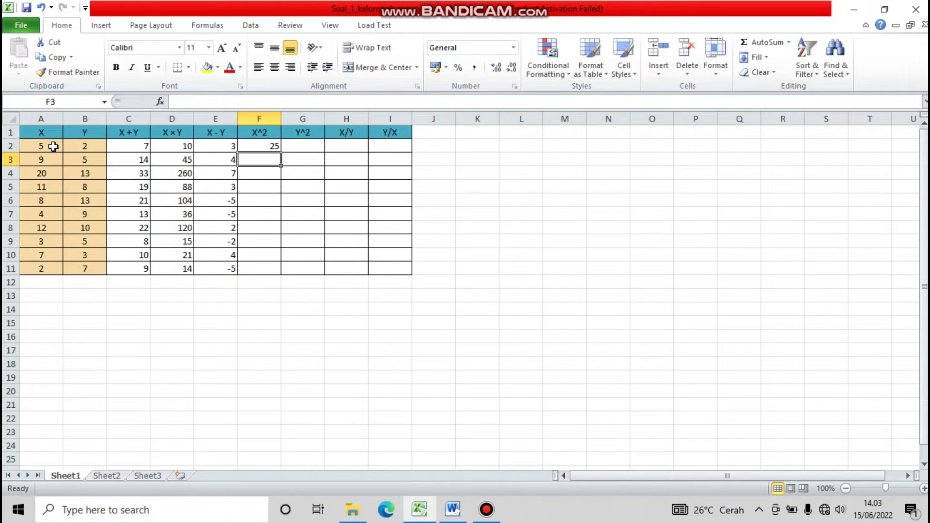
{"action": "left_click", "coordinate": [258, 148]}
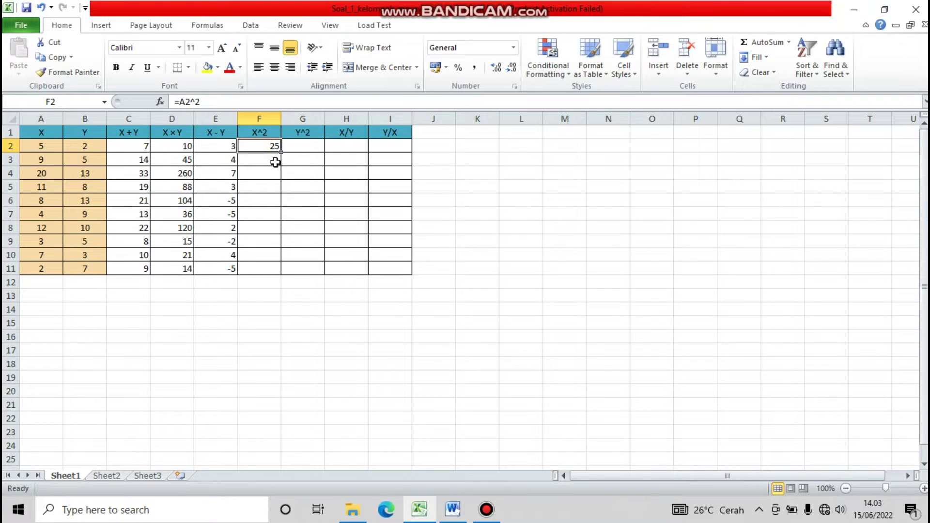
{"action": "left_click_drag", "start_coordinate": [281, 152], "coordinate": [282, 206]}
{"action": "left_click_drag", "start_coordinate": [285, 261], "coordinate": [283, 270]}
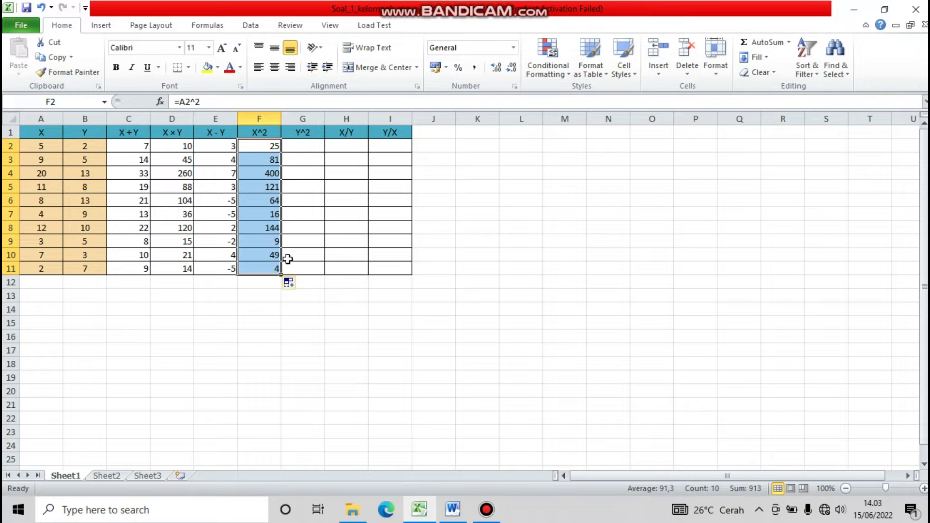
Calculate the Y^2 column by entering =B2^2 in G2 and filling the formula down to G11.
{"action": "left_click", "coordinate": [310, 146]}
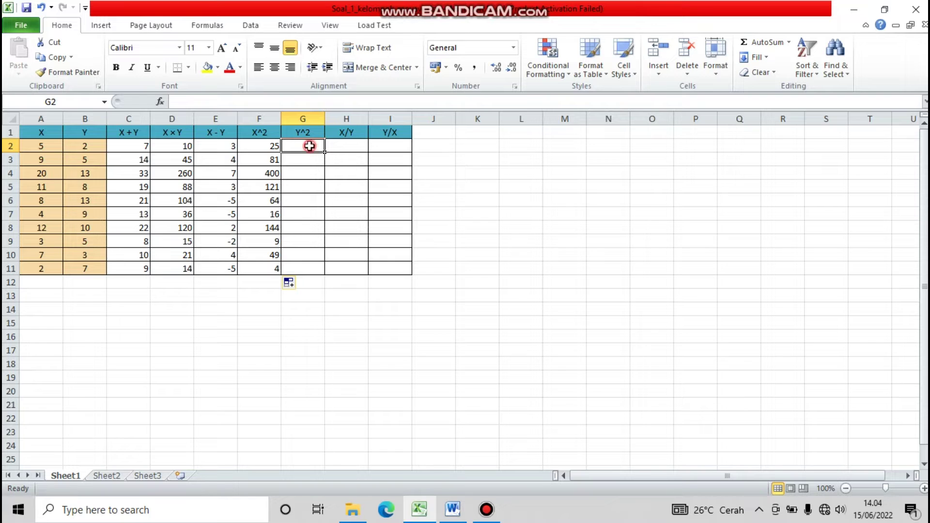
{"action": "double_click", "coordinate": [310, 146]}
{"action": "type", "text": "="}
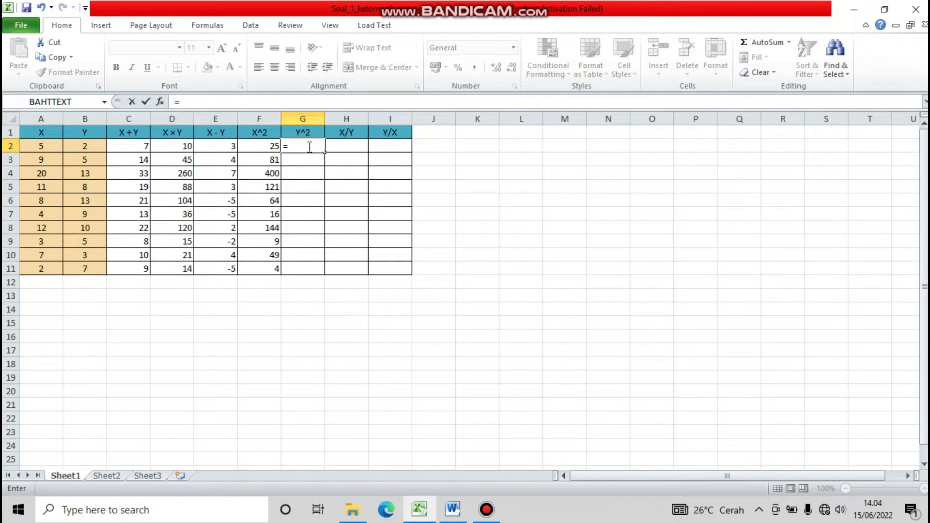
{"action": "left_click", "coordinate": [99, 148]}
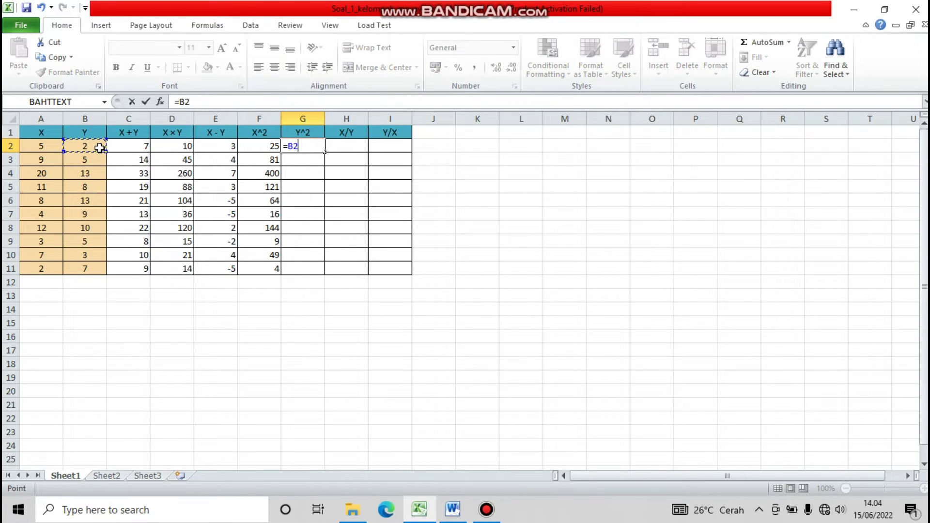
{"action": "type", "text": "^2"}
{"action": "key", "text": "Return"}
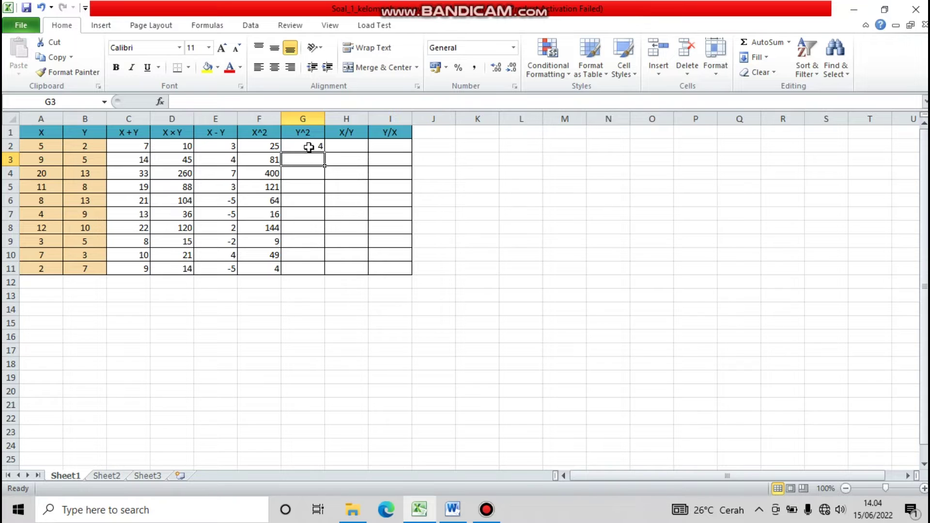
{"action": "left_click", "coordinate": [309, 147]}
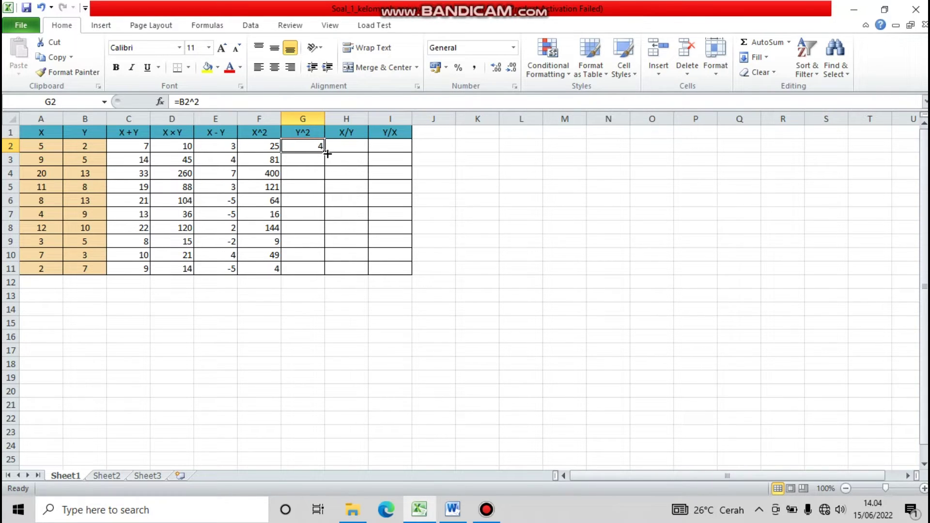
{"action": "left_click_drag", "start_coordinate": [325, 153], "coordinate": [320, 272]}
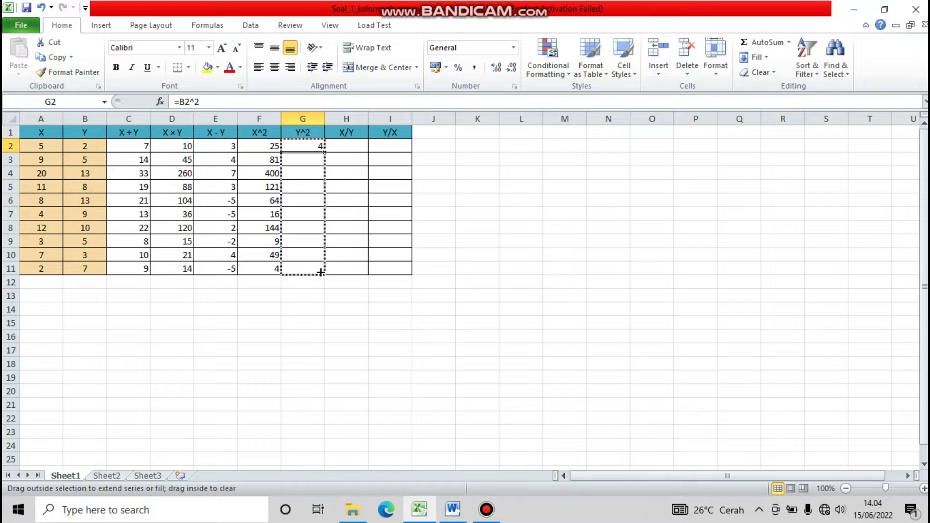
{"action": "left_click_drag", "start_coordinate": [321, 273], "coordinate": [321, 273]}
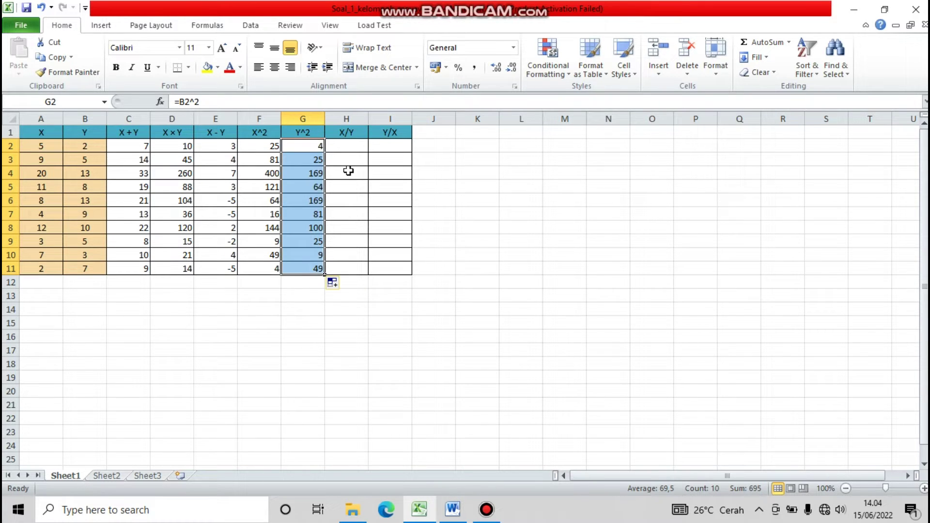
Calculate the X/Y column by entering =A2/B2 in H2 and filling the formula down to H11.
{"action": "double_click", "coordinate": [349, 146]}
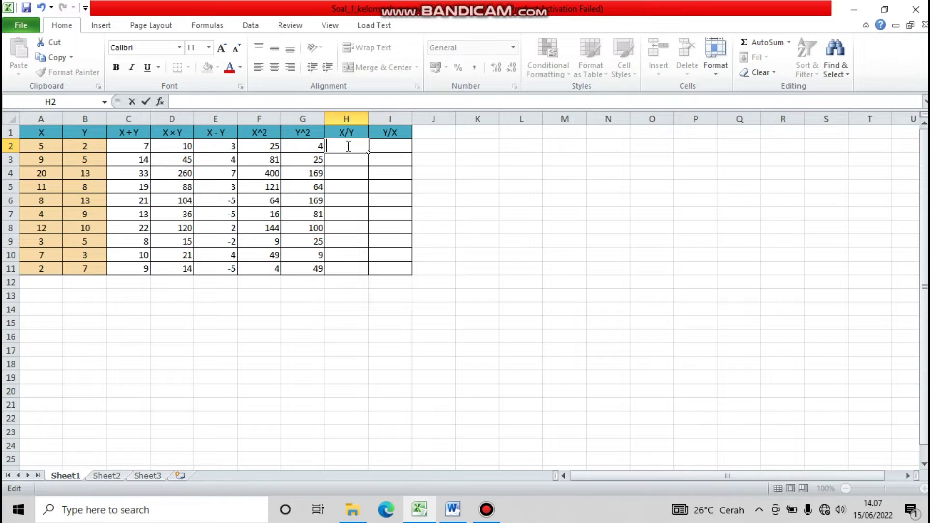
{"action": "type", "text": "="}
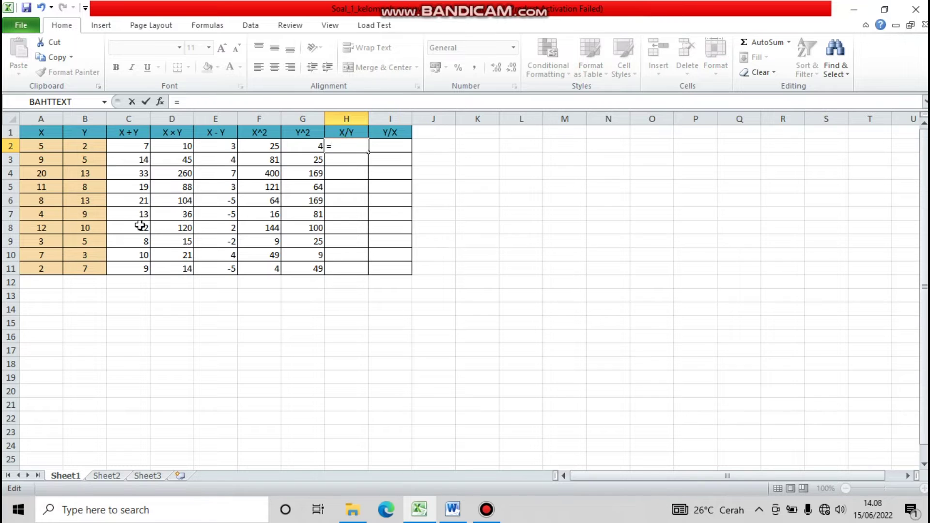
{"action": "left_click", "coordinate": [52, 146]}
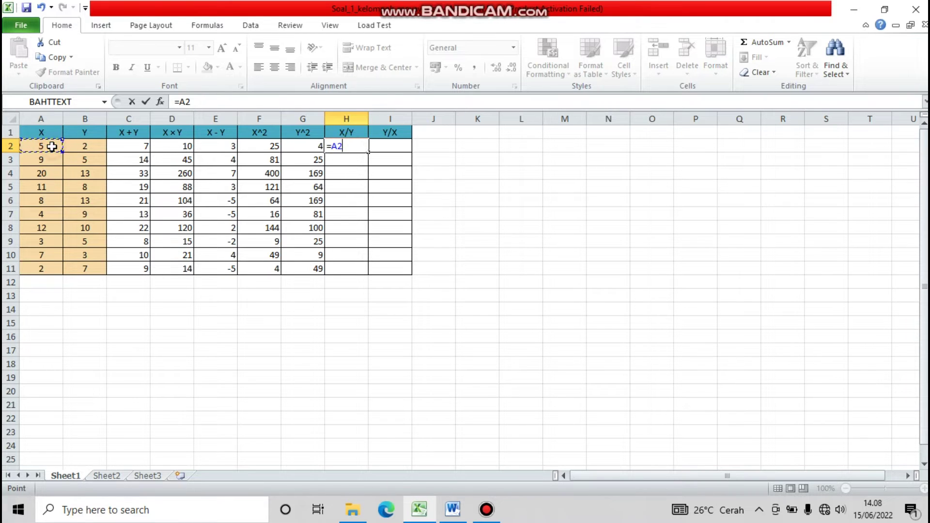
{"action": "type", "text": "/"}
{"action": "left_click", "coordinate": [98, 148]}
{"action": "key", "text": "Return"}
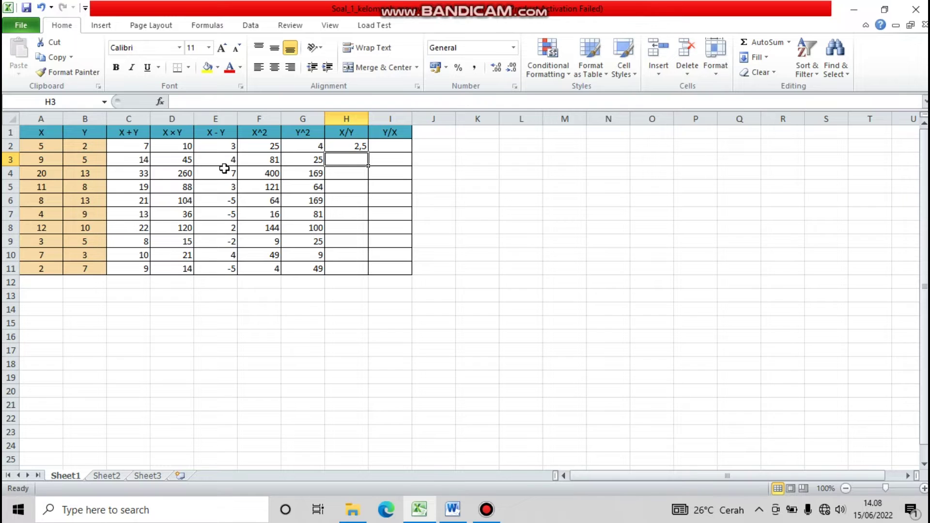
{"action": "left_click", "coordinate": [343, 146]}
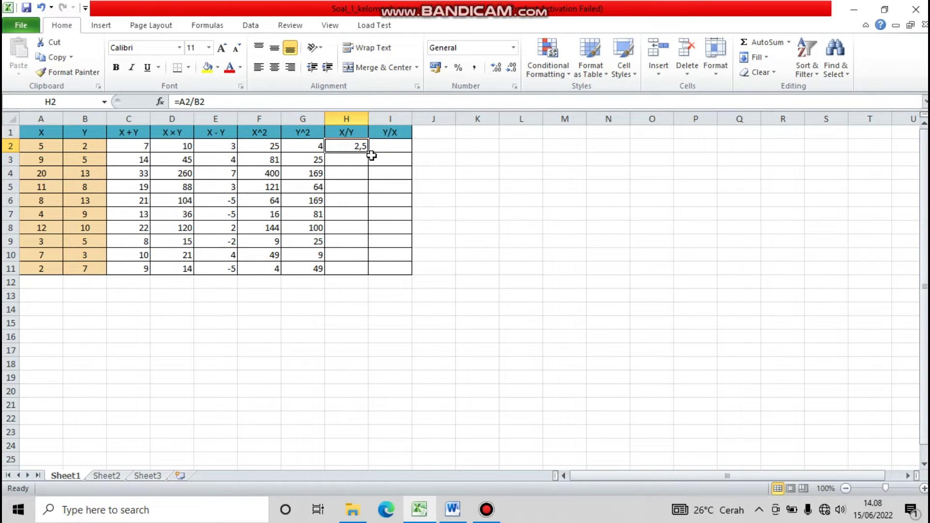
{"action": "left_click_drag", "start_coordinate": [369, 154], "coordinate": [373, 278]}
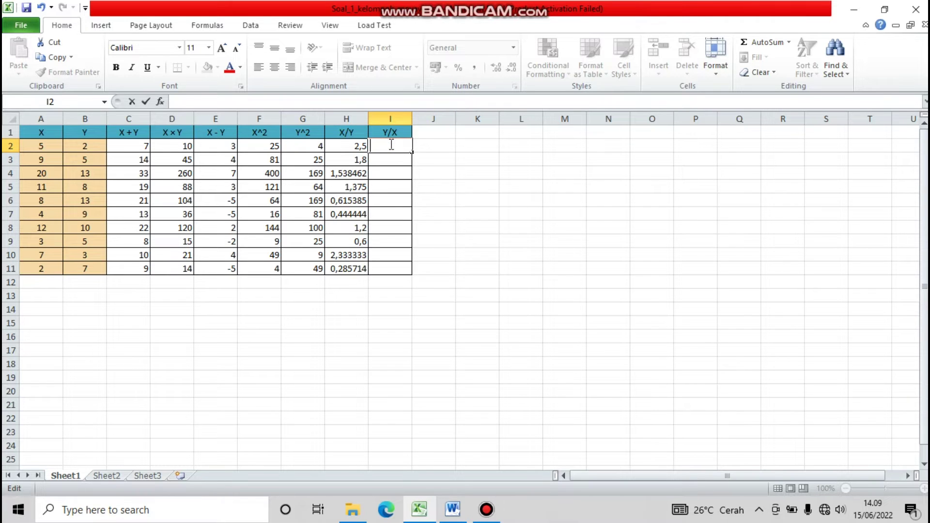
Calculate the Y/X column by entering =B2/A2 in I2 and filling the formula down to I11.
{"action": "type", "text": "="}
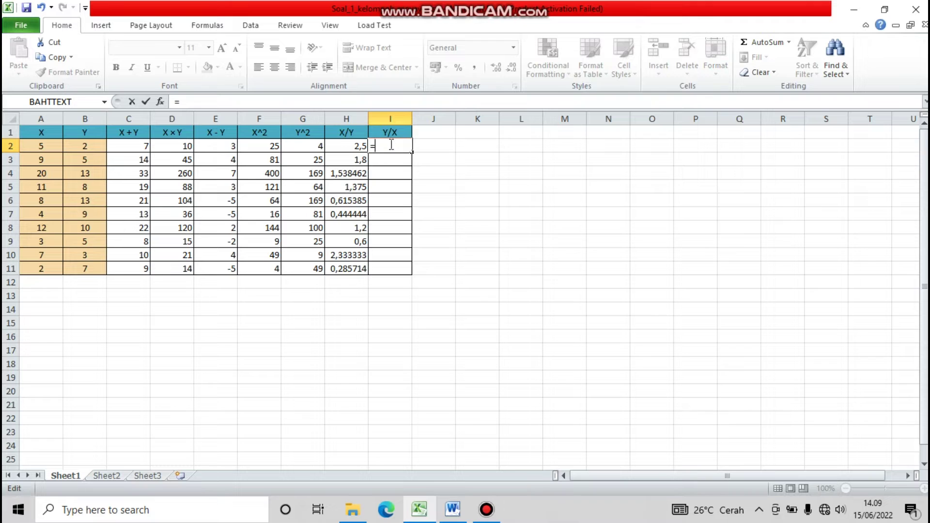
{"action": "left_click", "coordinate": [96, 146]}
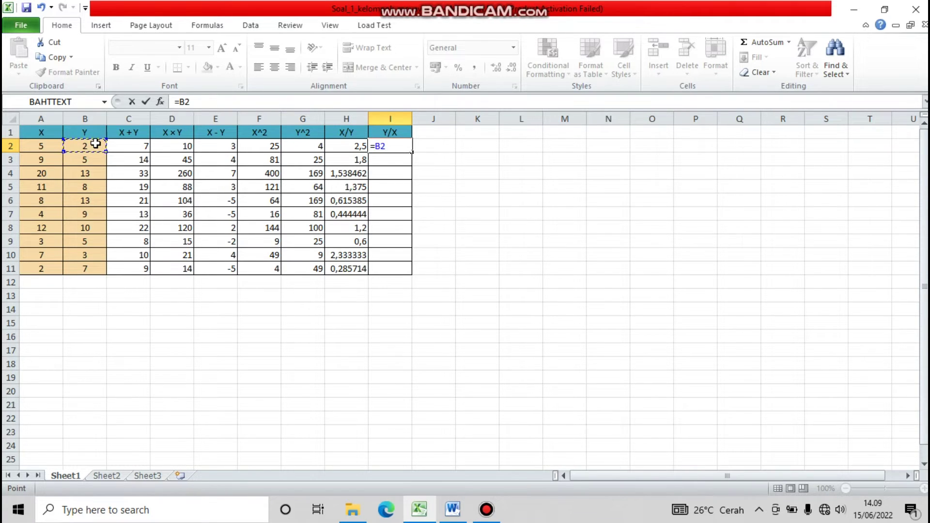
{"action": "type", "text": "/"}
{"action": "left_click", "coordinate": [53, 146]}
{"action": "key", "text": "Return"}
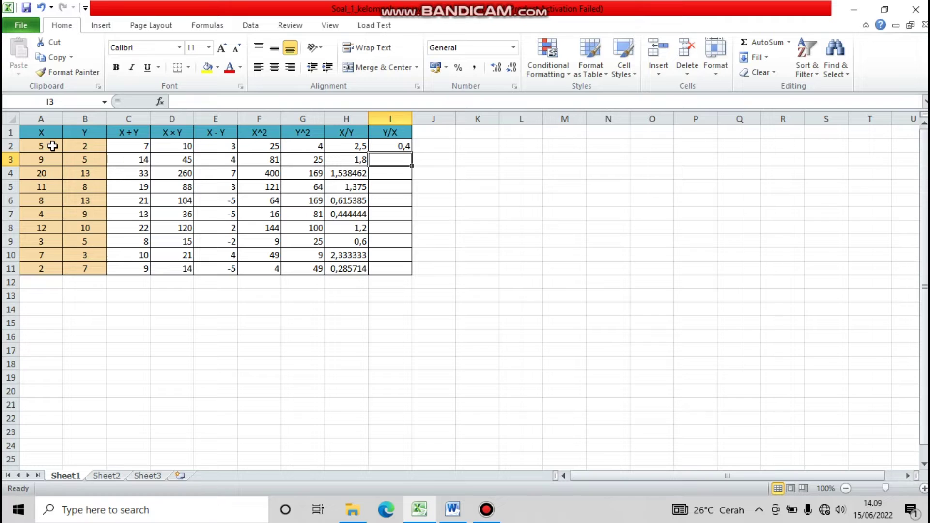
{"action": "left_click", "coordinate": [384, 144]}
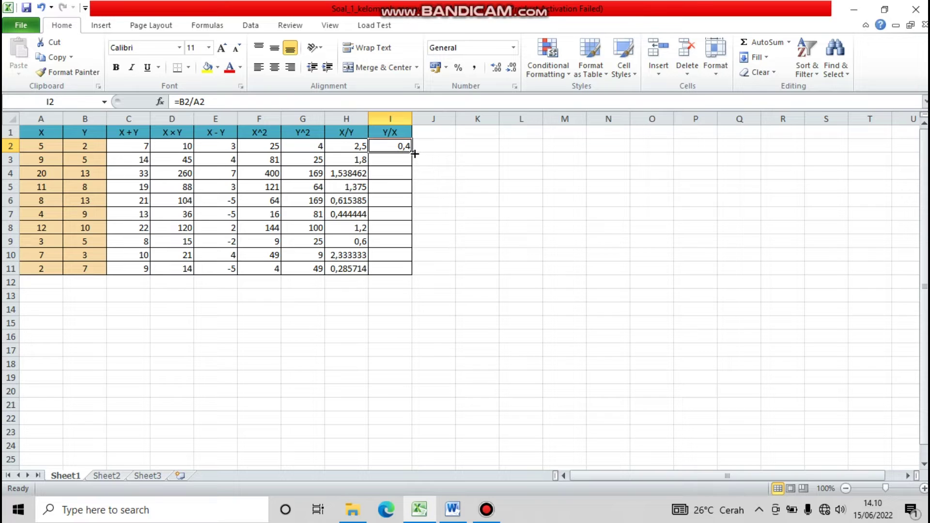
{"action": "left_click_drag", "start_coordinate": [412, 152], "coordinate": [415, 276]}
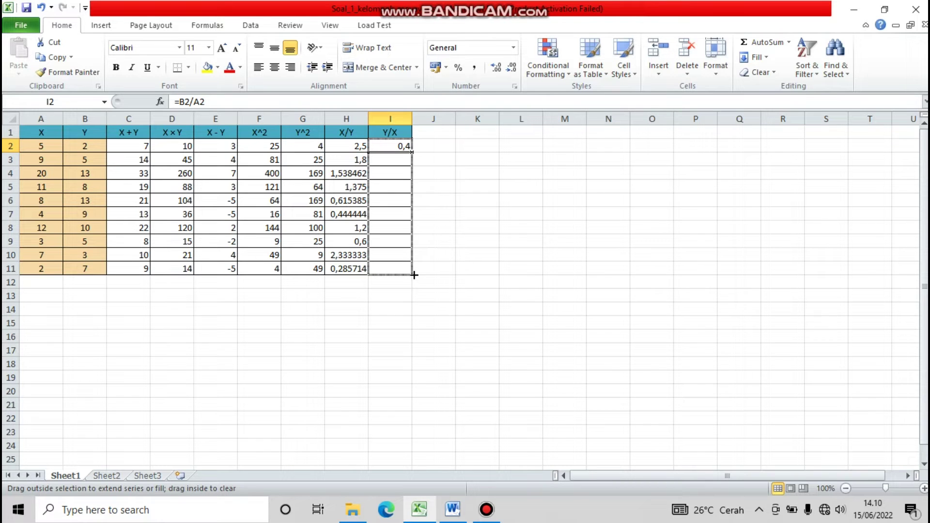
{"action": "left_click_drag", "start_coordinate": [414, 275], "coordinate": [415, 275]}
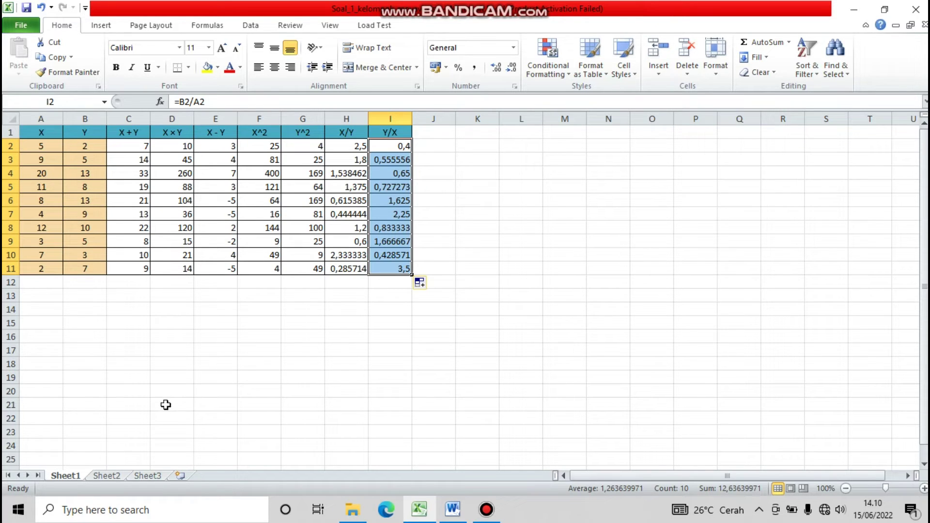
Rename Sheet1 as LAT-1.
{"action": "right_click", "coordinate": [71, 477]}
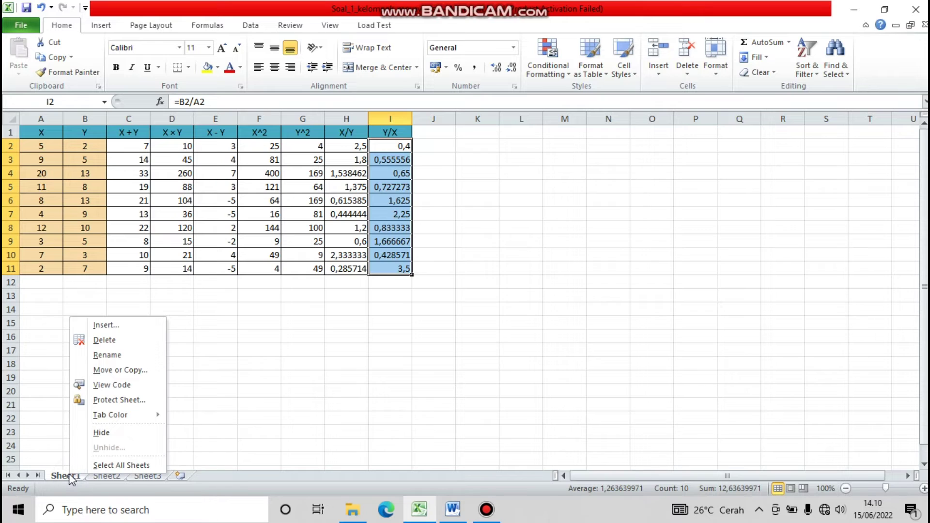
{"action": "left_click", "coordinate": [120, 356]}
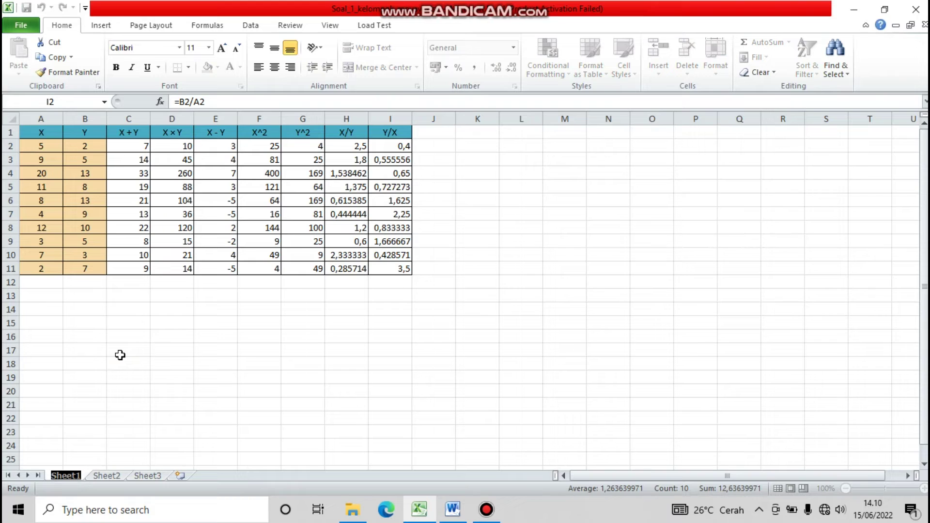
{"action": "key", "text": "BackSpace"}
{"action": "type", "text": "L"}
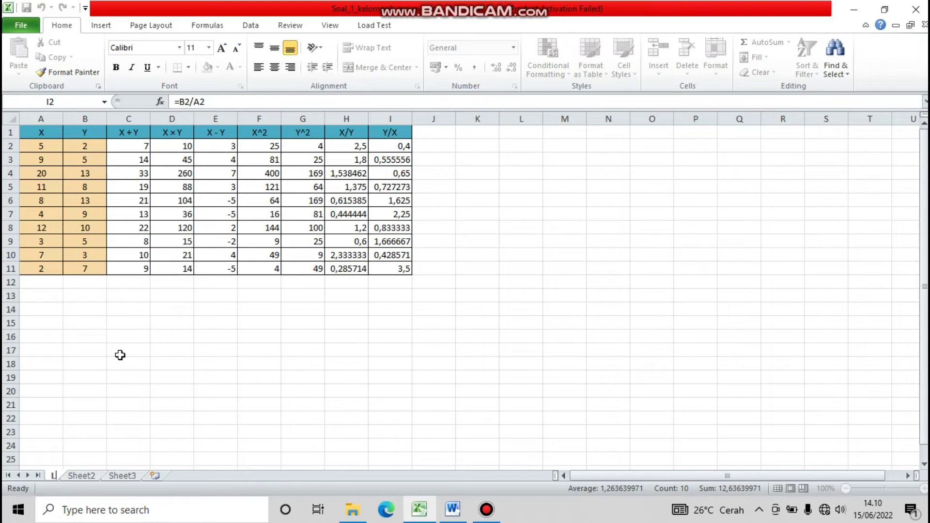
{"action": "type", "text": "AT-1"}
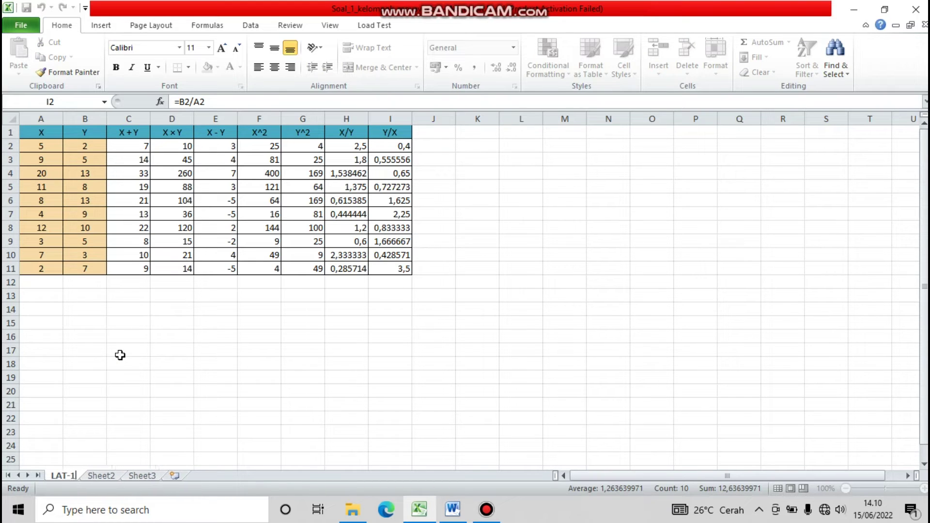
{"action": "key", "text": "Return"}
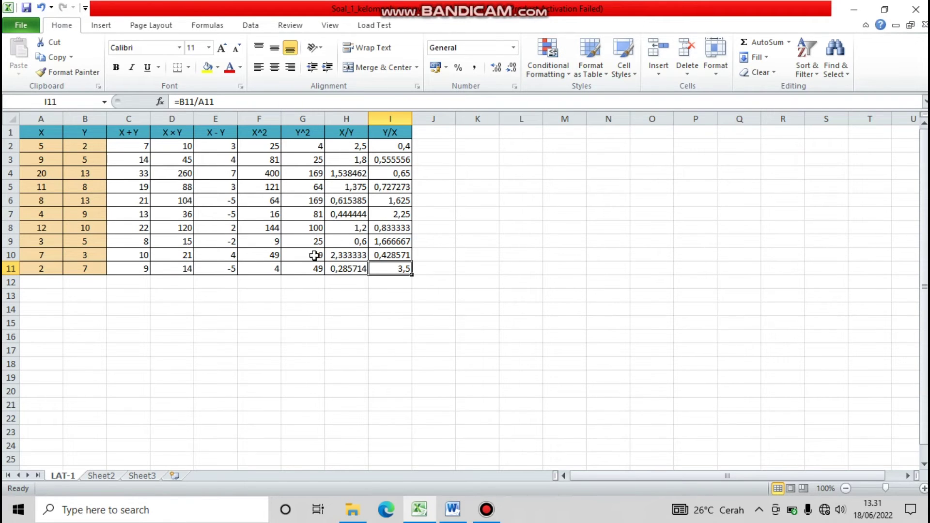
On Sheet2, calculate the Total Harga column by entering =C5*D5 in E5 and filling the formula down to E12.
{"action": "left_click", "coordinate": [102, 477]}
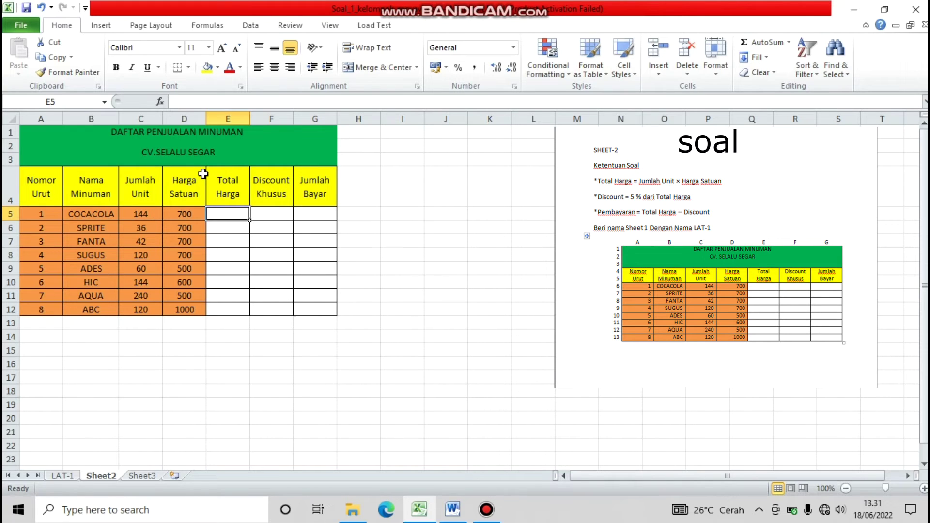
{"action": "double_click", "coordinate": [218, 212]}
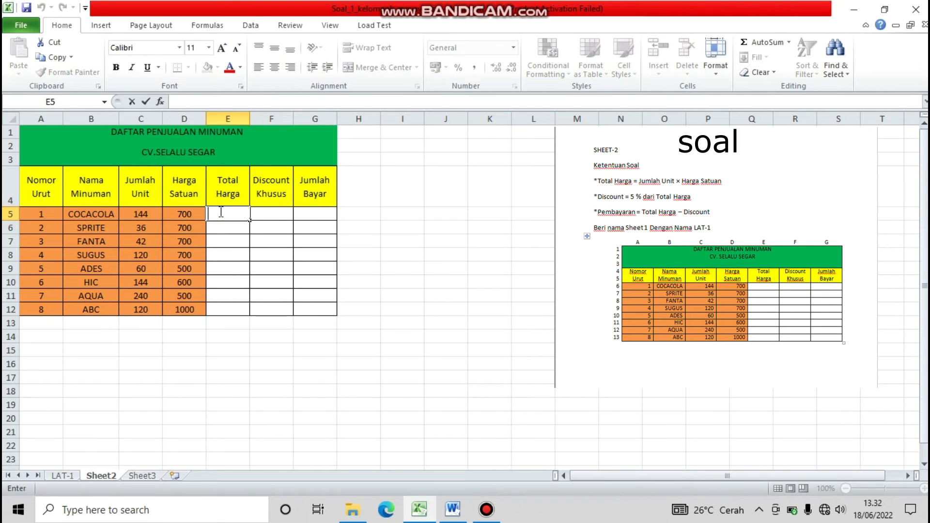
{"action": "type", "text": "="}
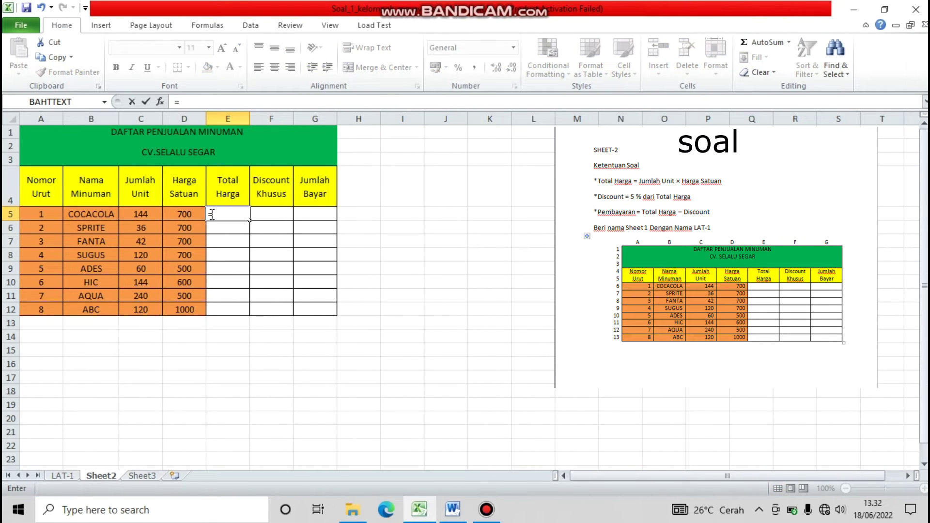
{"action": "left_click", "coordinate": [148, 215]}
{"action": "type", "text": "*"}
{"action": "left_click", "coordinate": [197, 215]}
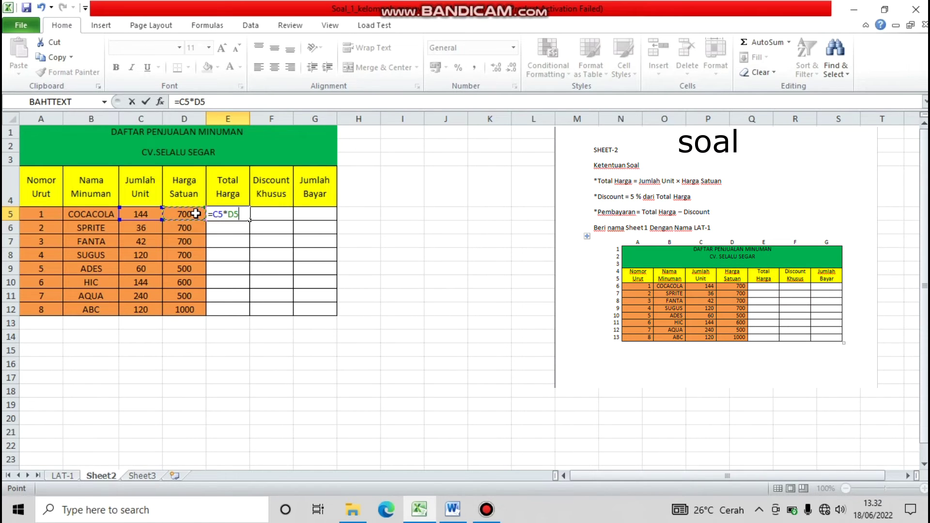
{"action": "key", "text": "Return"}
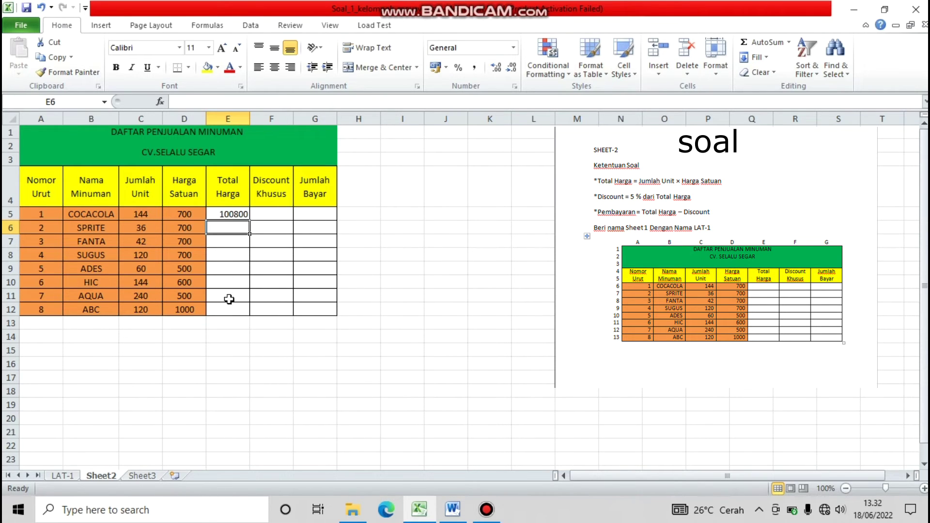
{"action": "left_click", "coordinate": [217, 214]}
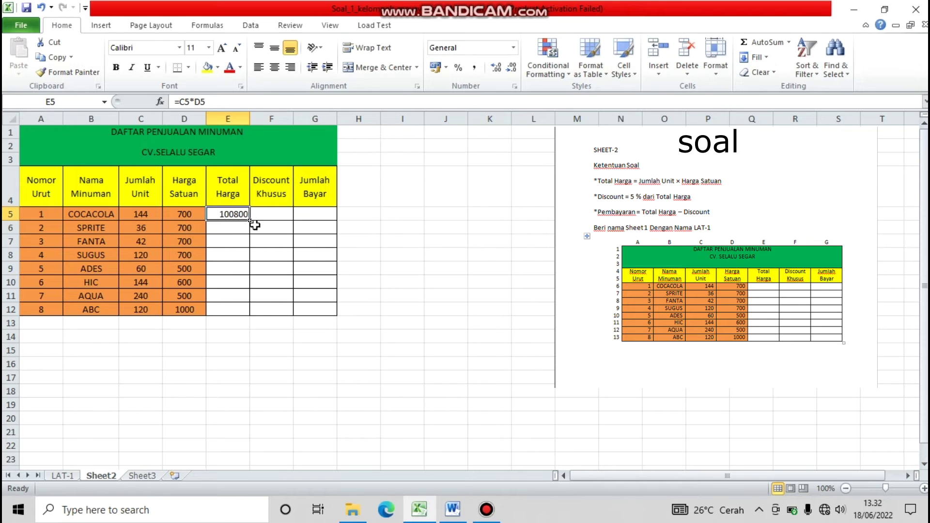
{"action": "left_click_drag", "start_coordinate": [250, 219], "coordinate": [248, 314]}
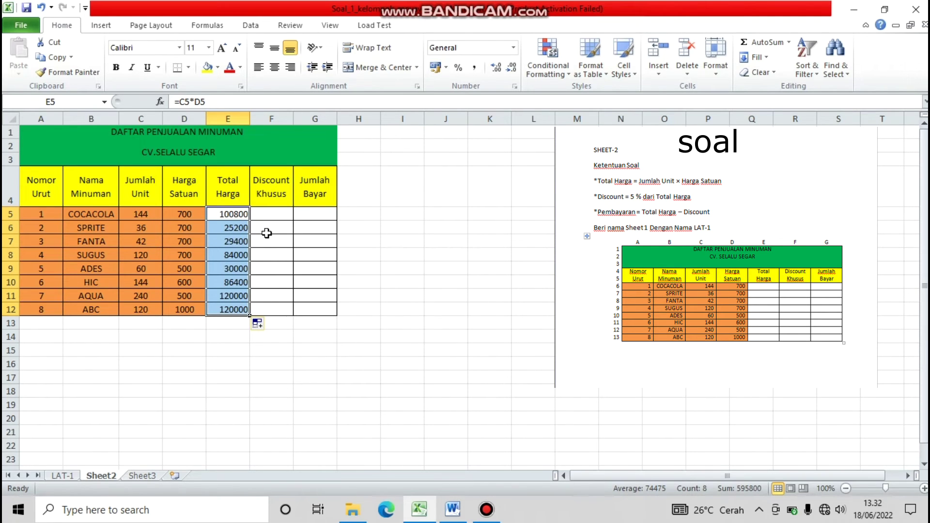
Calculate the Discount Khusus column by entering =5/100*E5 in F5 and filling the formula down to F12.
{"action": "left_click", "coordinate": [268, 217]}
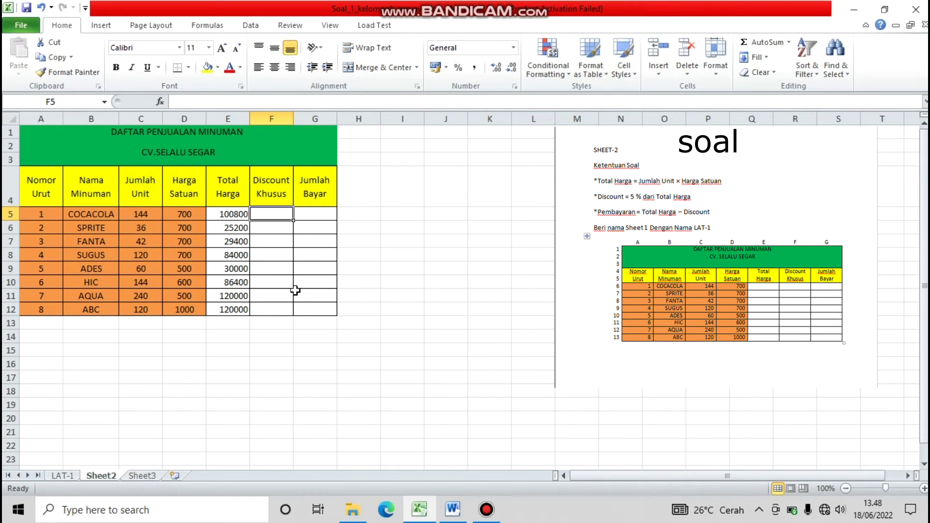
{"action": "double_click", "coordinate": [258, 213]}
{"action": "type", "text": "=5"}
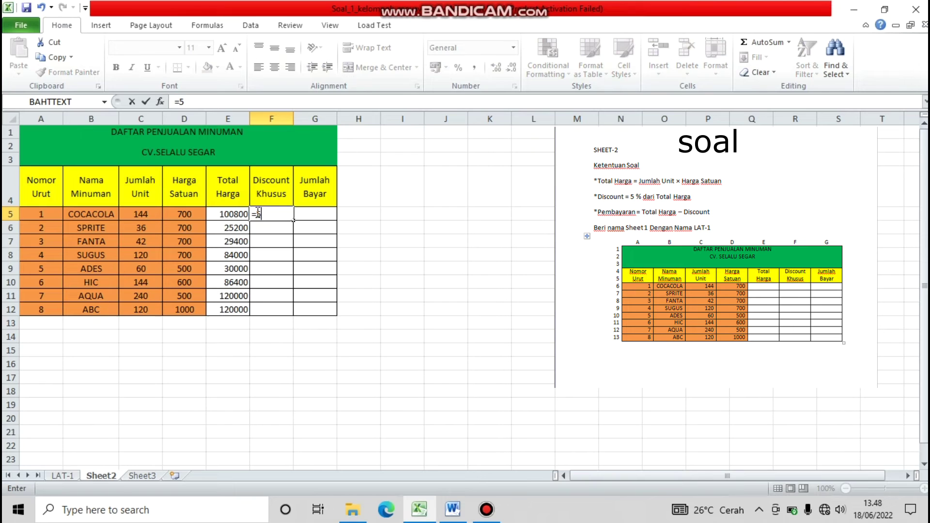
{"action": "type", "text": "/100*"}
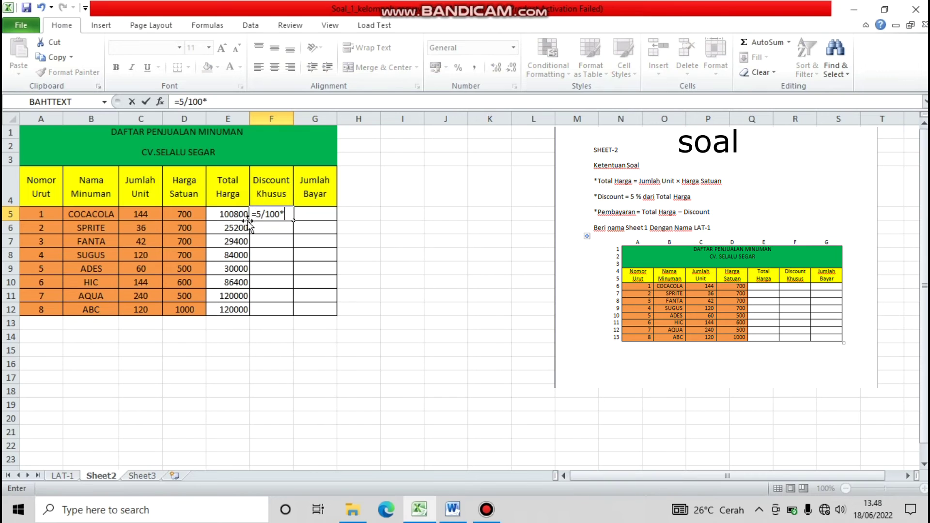
{"action": "left_click", "coordinate": [216, 215]}
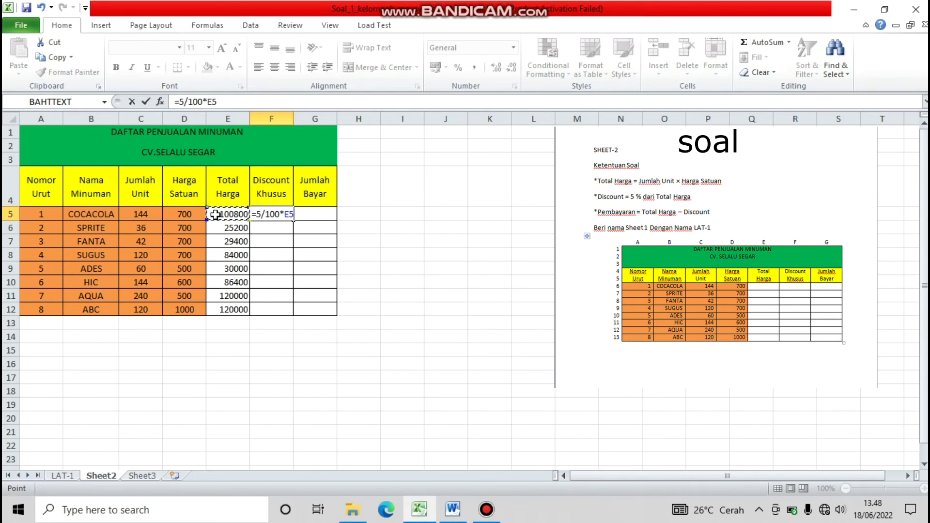
{"action": "key", "text": "Return"}
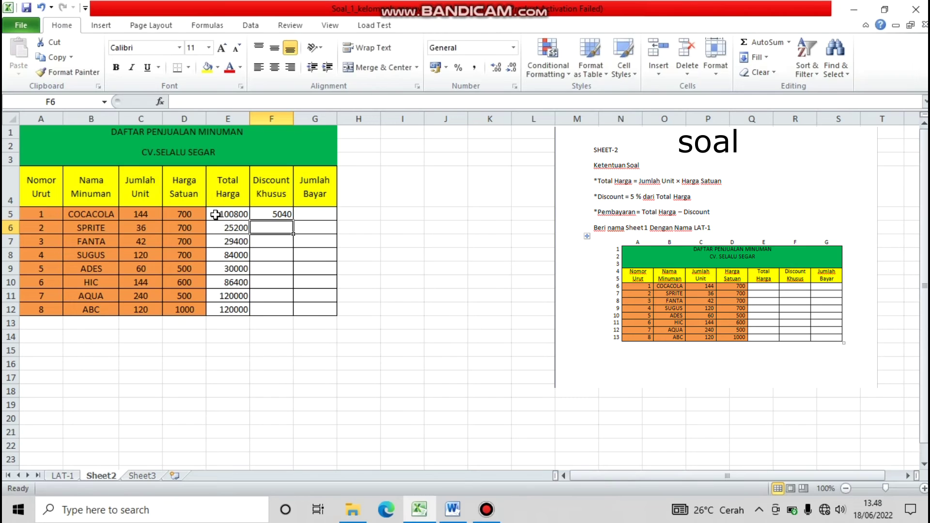
{"action": "left_click", "coordinate": [261, 215]}
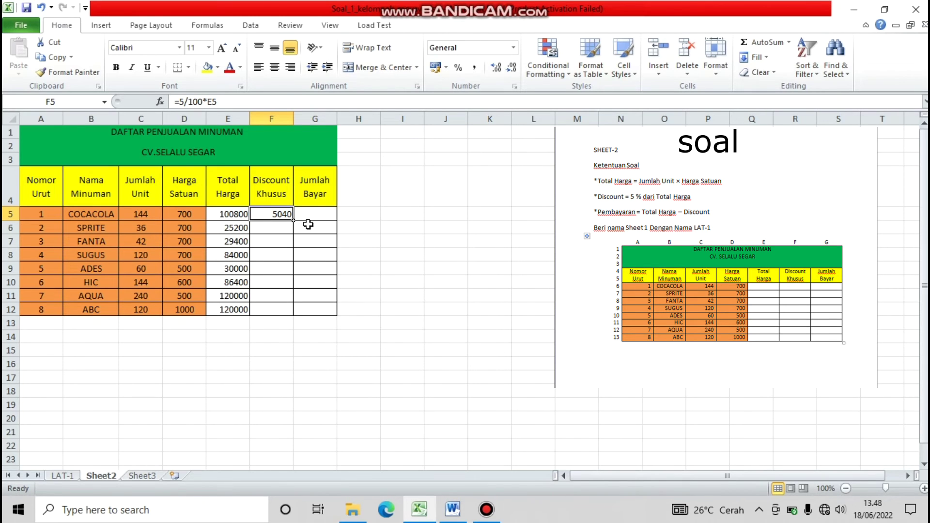
{"action": "left_click_drag", "start_coordinate": [297, 221], "coordinate": [293, 316]}
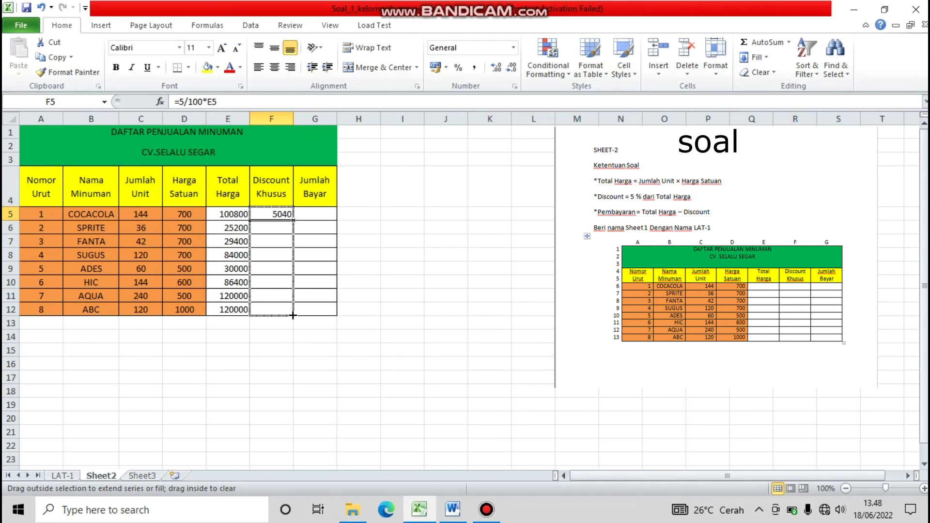
{"action": "left_click_drag", "start_coordinate": [293, 315], "coordinate": [293, 316]}
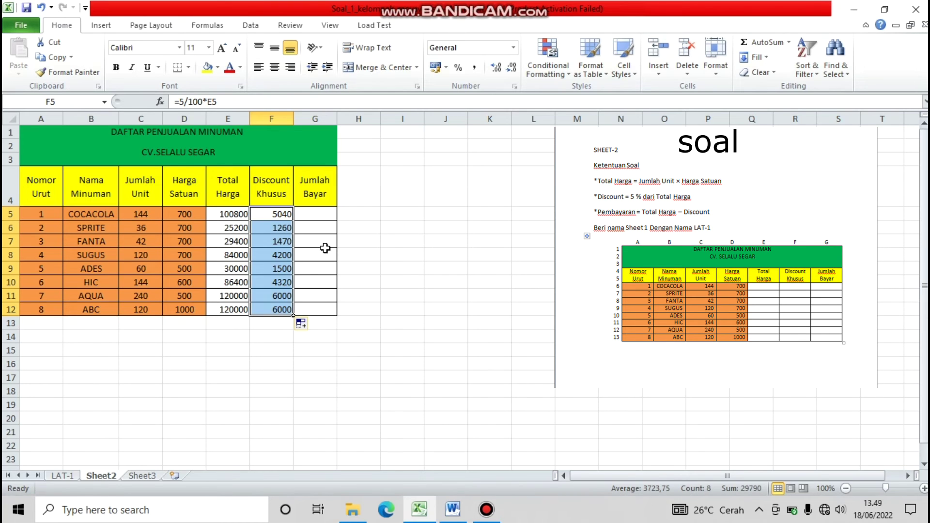
Calculate the Jumlah Bayar column by entering =E5-F5 in G5 and filling the formula down to G12.
{"action": "key", "text": "Right"}
{"action": "key", "text": "F2"}
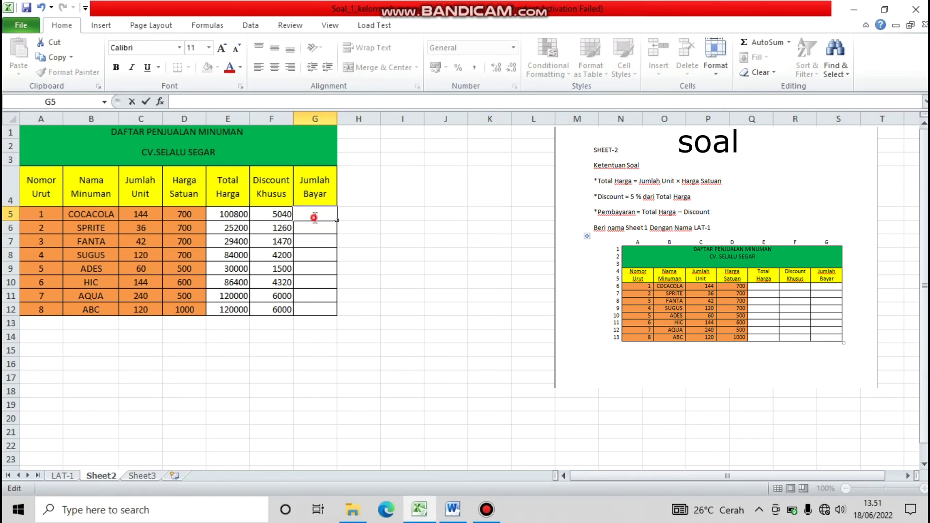
{"action": "type", "text": "="}
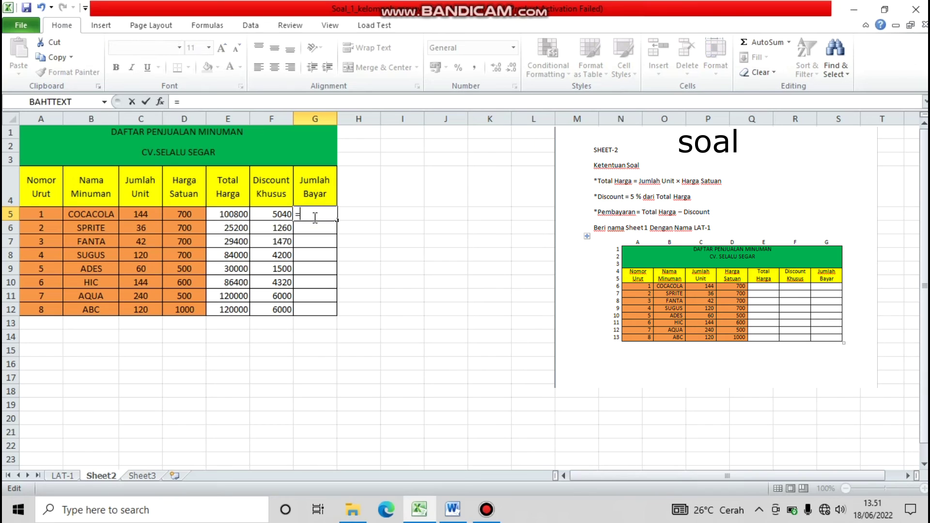
{"action": "left_click", "coordinate": [214, 212]}
{"action": "type", "text": "-"}
{"action": "left_click", "coordinate": [260, 215]}
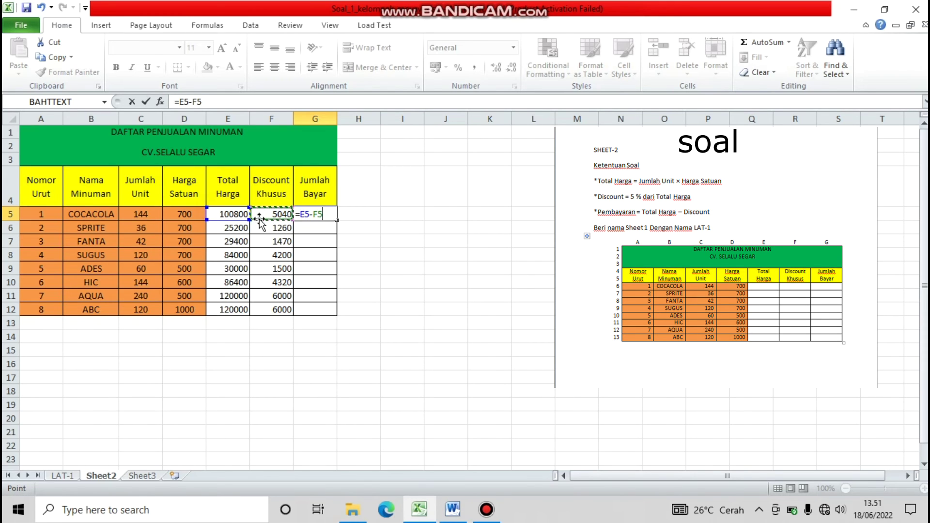
{"action": "key", "text": "Return"}
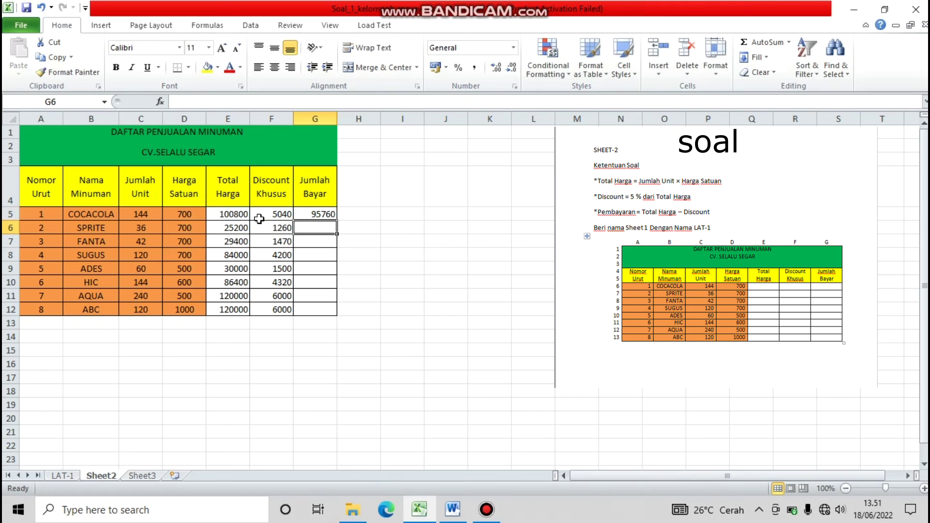
{"action": "left_click", "coordinate": [305, 214]}
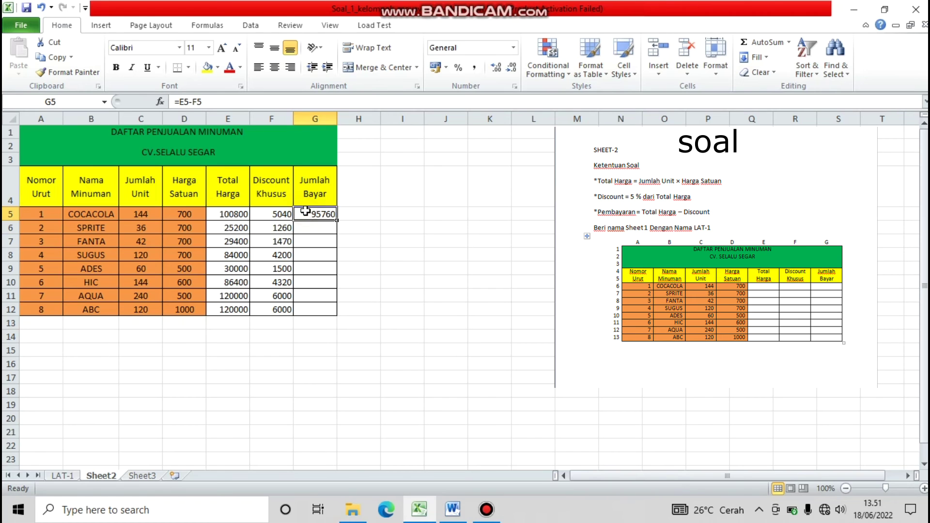
{"action": "left_click_drag", "start_coordinate": [338, 221], "coordinate": [339, 315]}
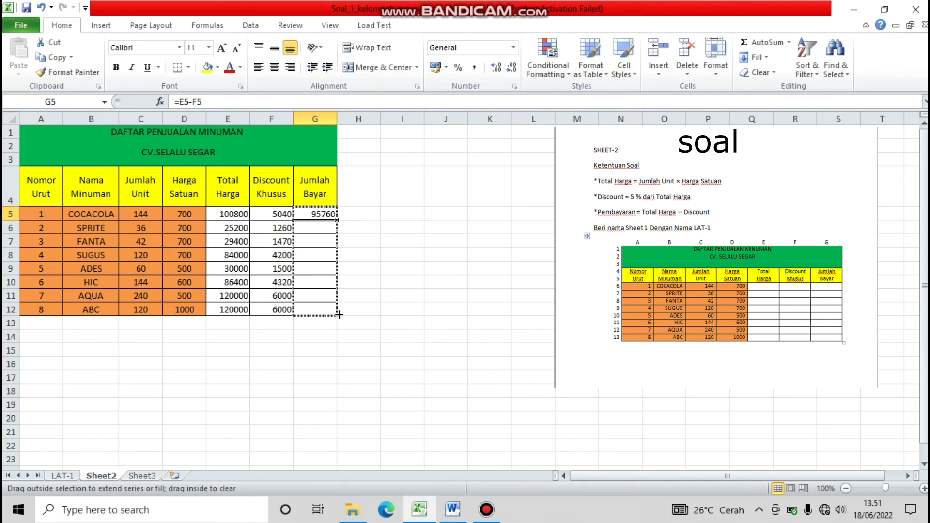
{"action": "left_click_drag", "start_coordinate": [339, 315], "coordinate": [340, 315]}
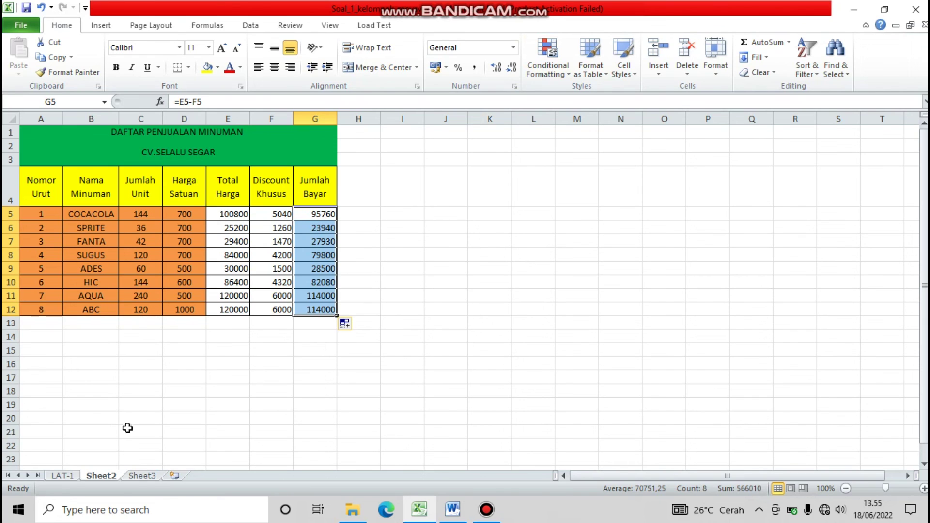
Review the table on the LAT-1 sheet and return to Sheet2.
{"action": "left_click", "coordinate": [63, 476]}
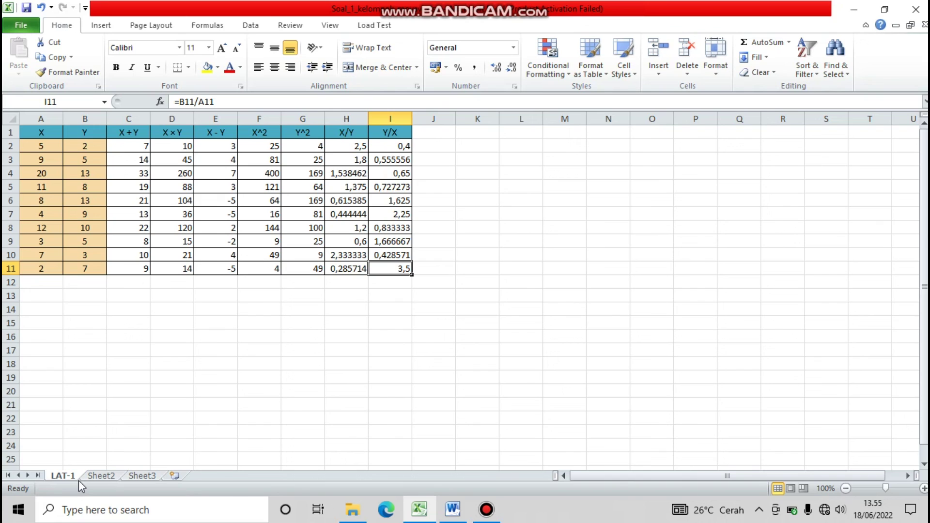
{"action": "left_click", "coordinate": [98, 479]}
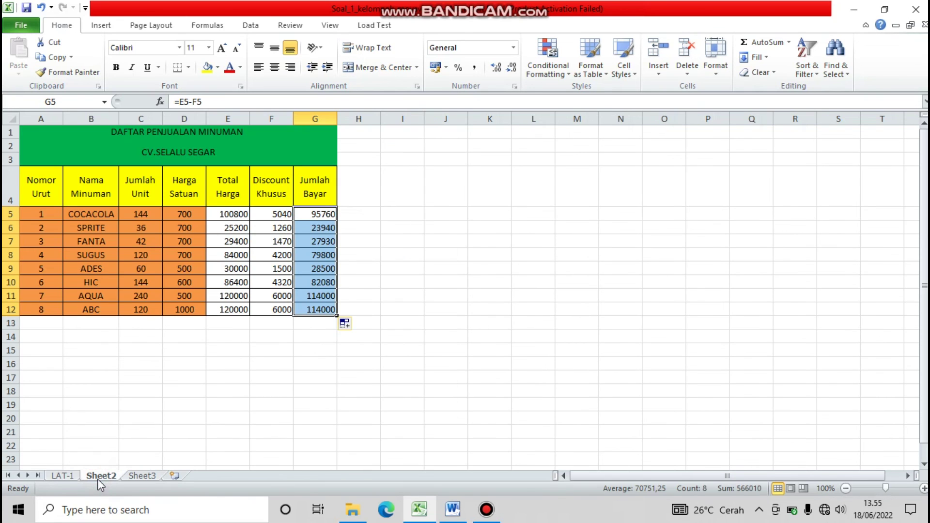